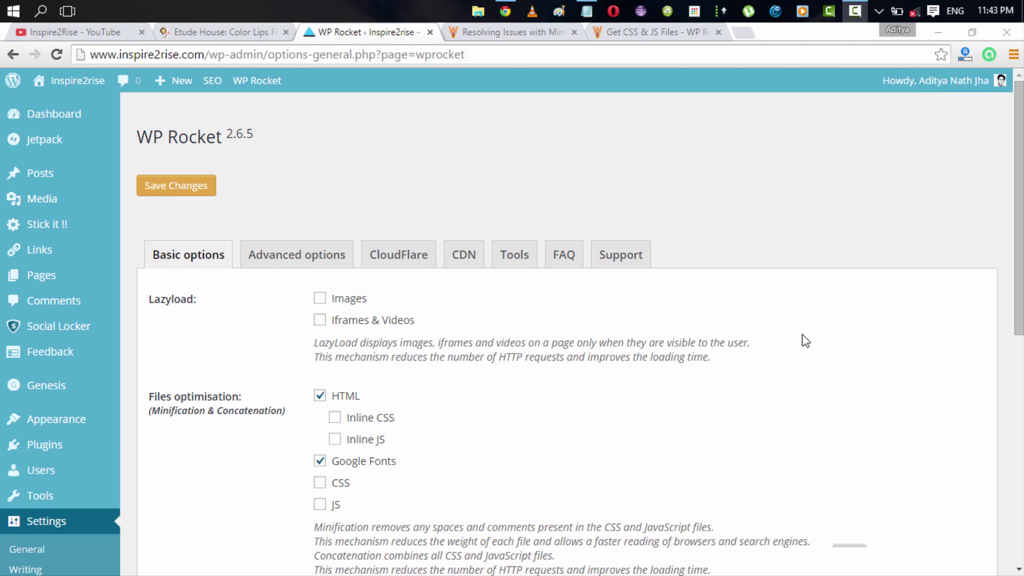
Step: Scroll through WP Rocket's basic options to review them
scroll(806, 341, down, 7)
scroll(805, 340, up, 7)
scroll(805, 341, down, 7)
scroll(805, 340, up, 7)
scroll(812, 341, down, 8)
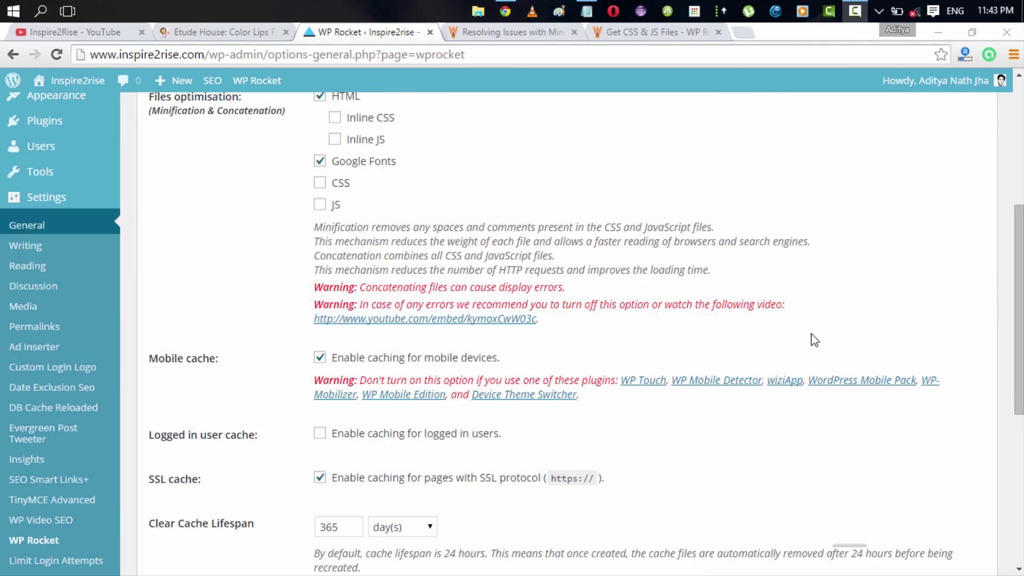
scroll(813, 341, up, 8)
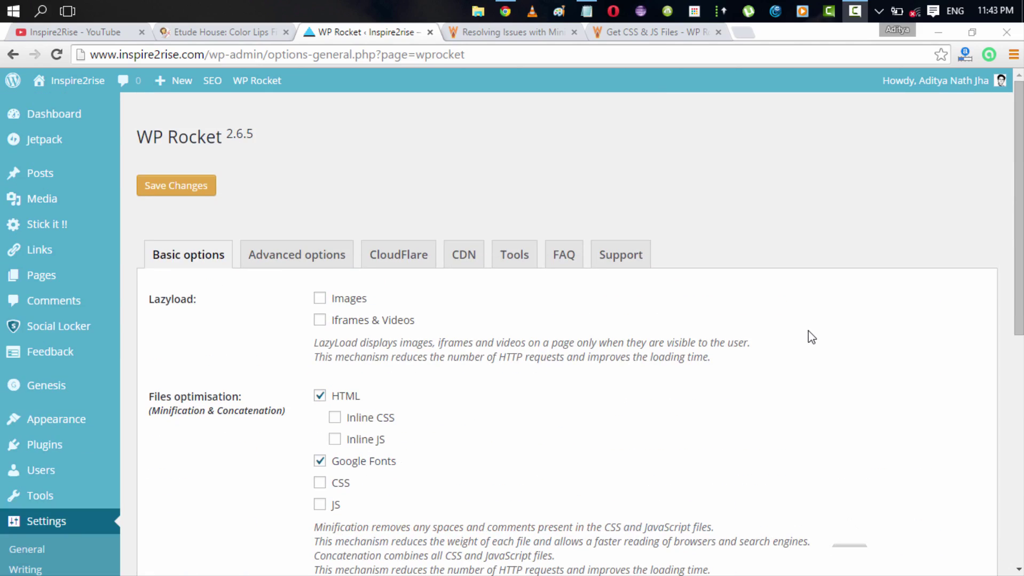
scroll(812, 337, down, 1)
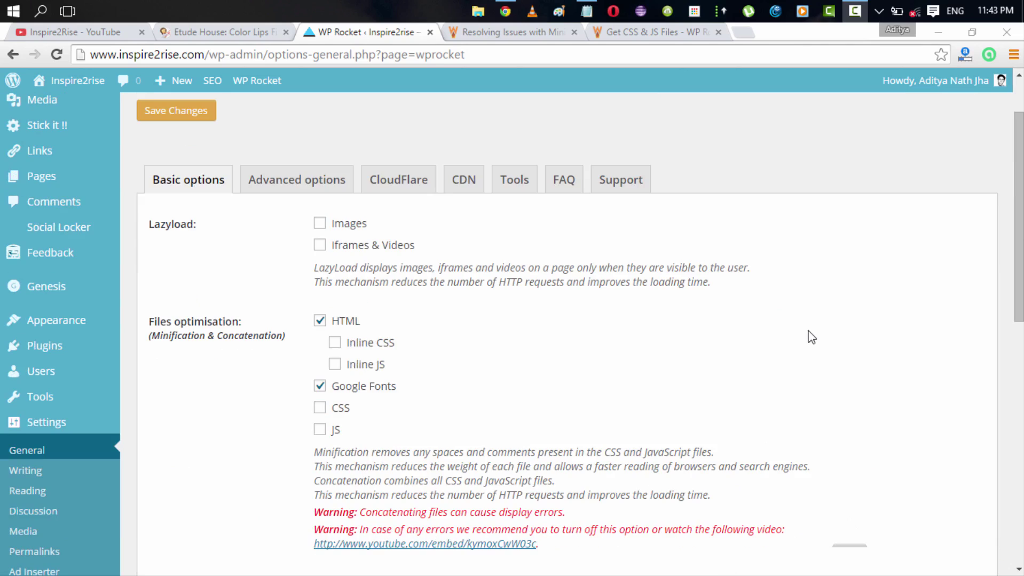
scroll(811, 337, down, 1)
scroll(811, 337, up, 2)
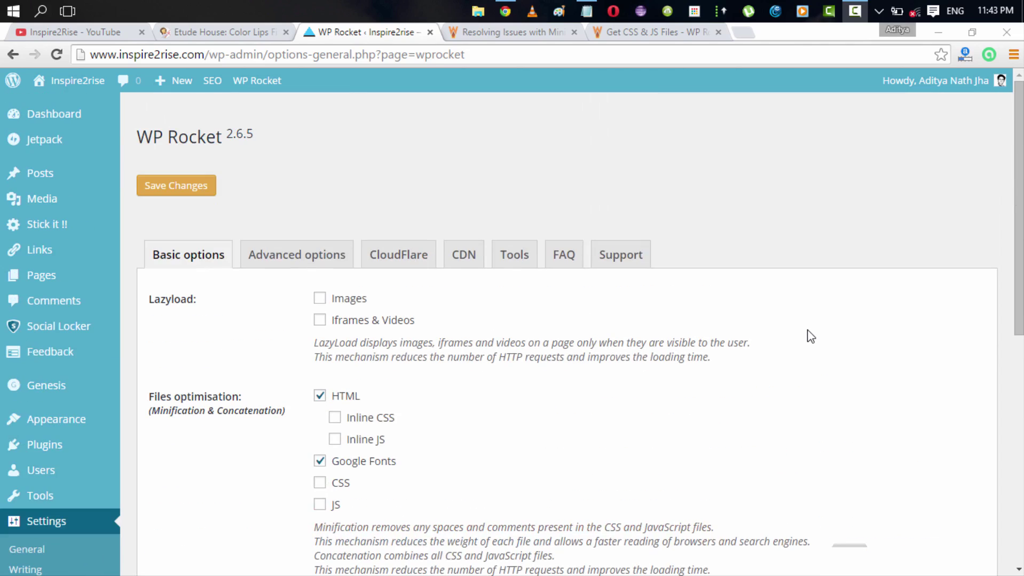
Step: Toggle lazyload for Images and for Iframes & Videos on and back off, leaving both disabled
mouse_move(280, 85)
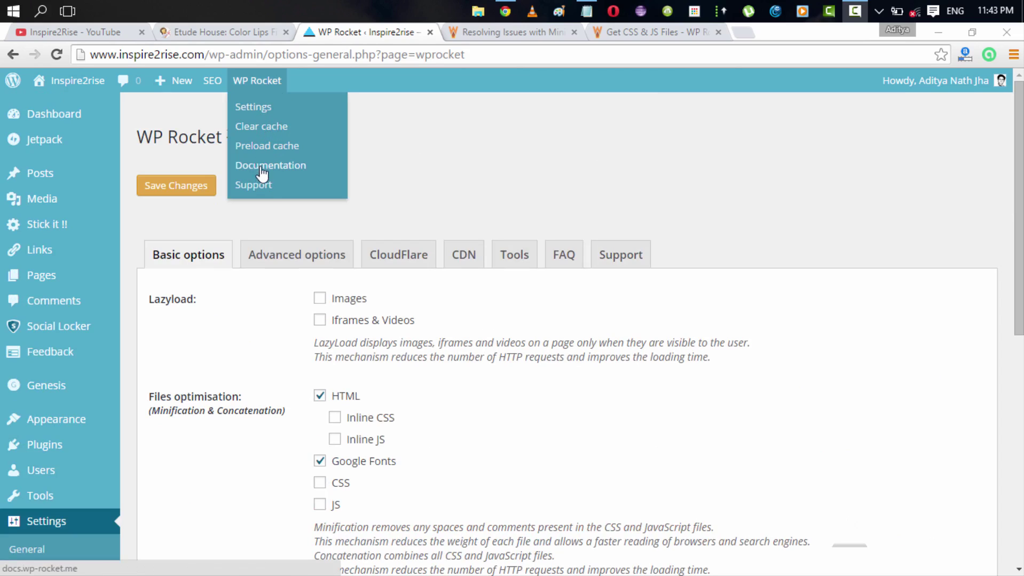
scroll(276, 227, down, 3)
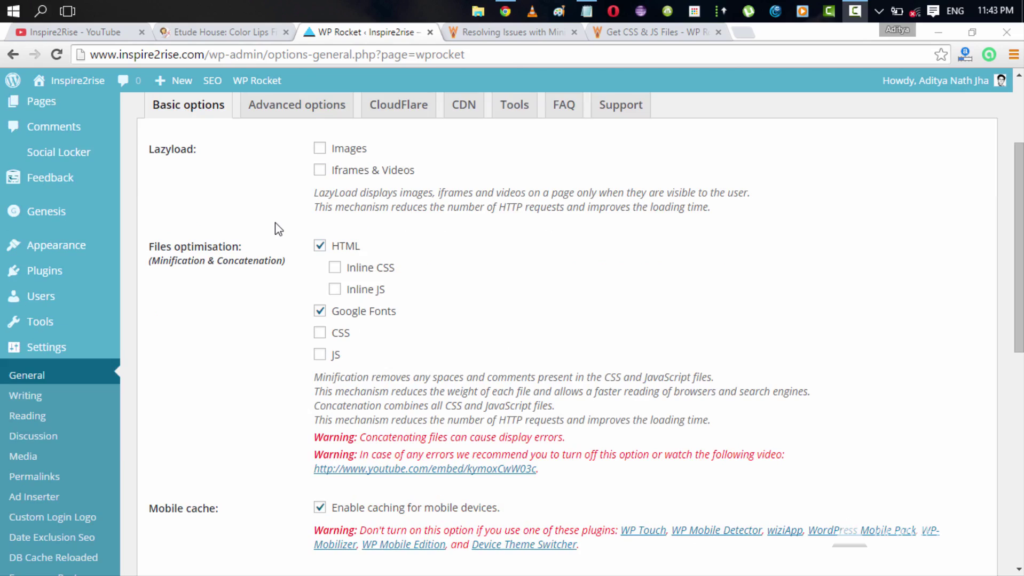
click(320, 148)
click(319, 149)
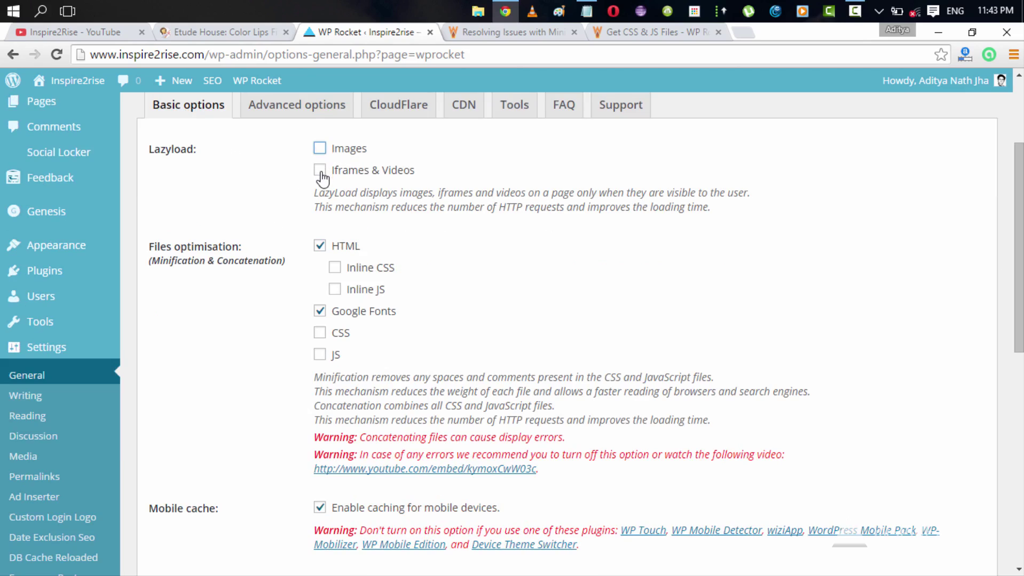
click(320, 171)
click(319, 171)
Step: Read through the 'Resolving Issues with Minification' help article
click(512, 35)
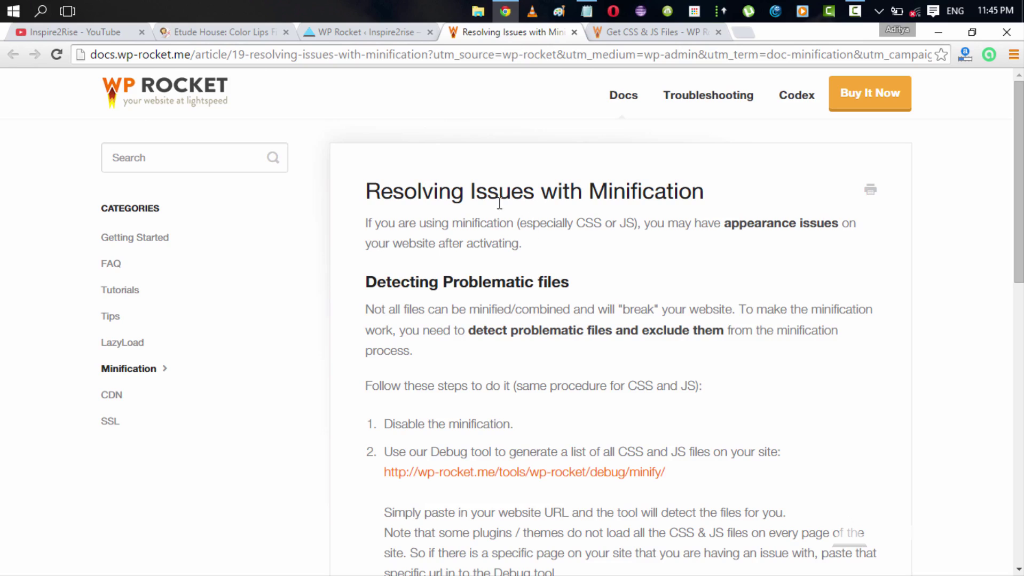
scroll(595, 221, down, 3)
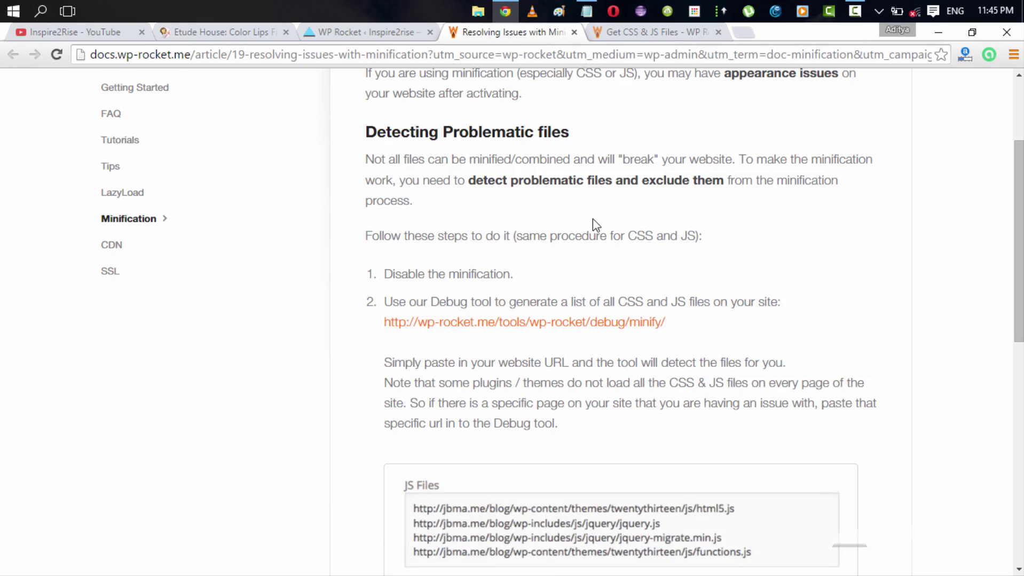
scroll(594, 221, up, 3)
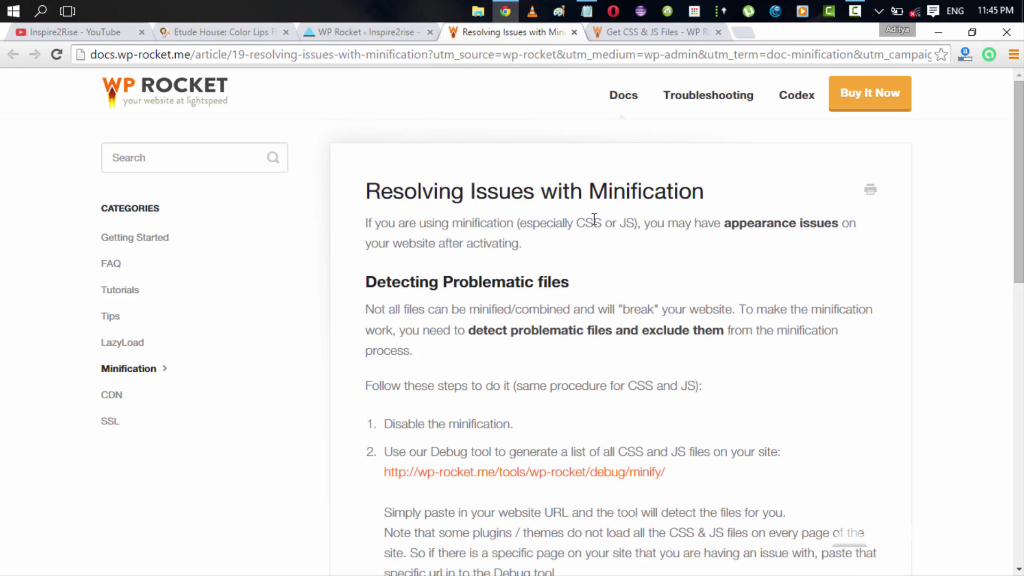
scroll(593, 218, down, 4)
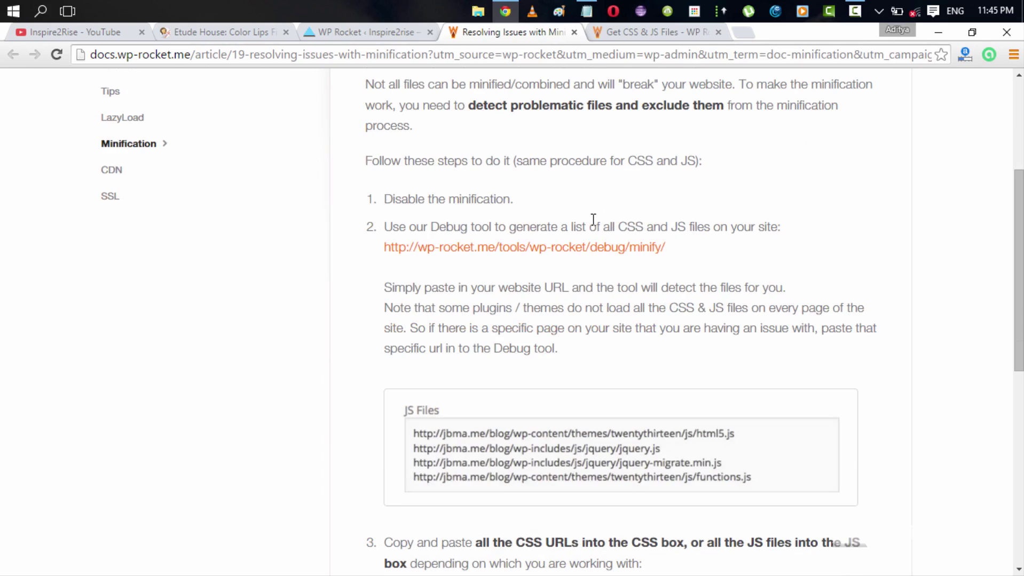
Step: Review the site's CSS and JS file list in the 'Get CSS & JS Files' page
click(393, 34)
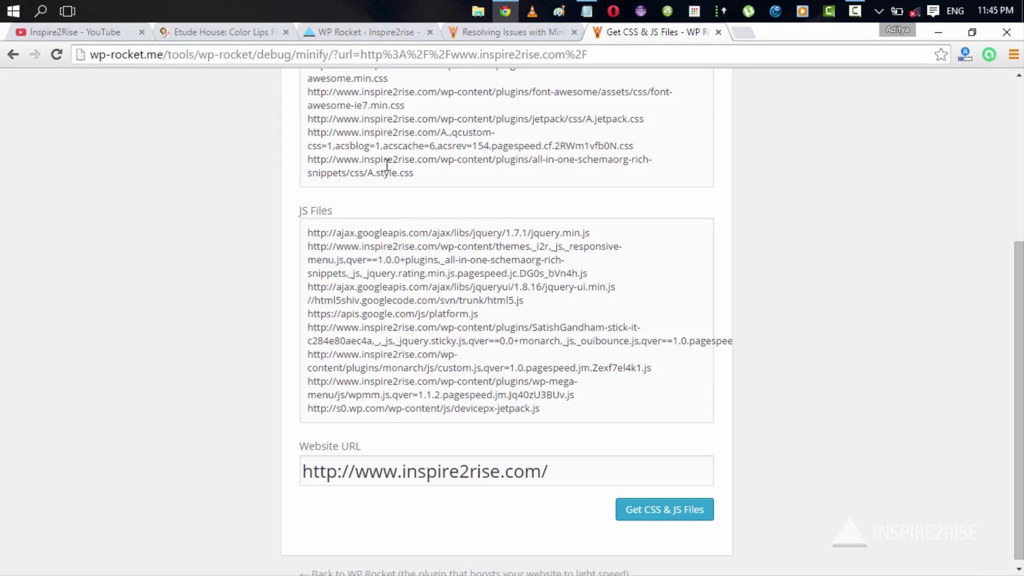
scroll(386, 166, up, 5)
scroll(665, 183, down, 3)
scroll(629, 187, up, 3)
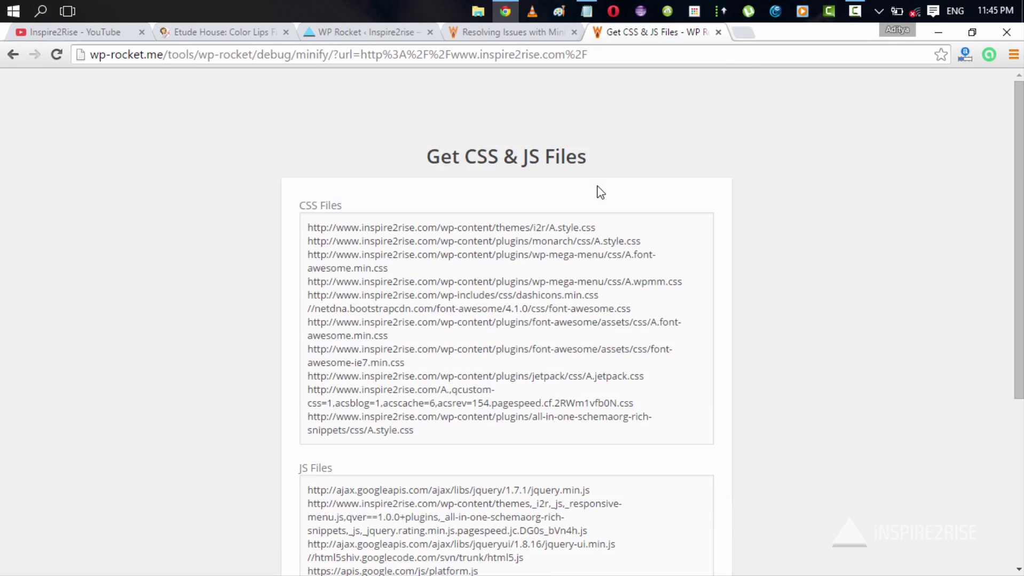
scroll(421, 291, down, 4)
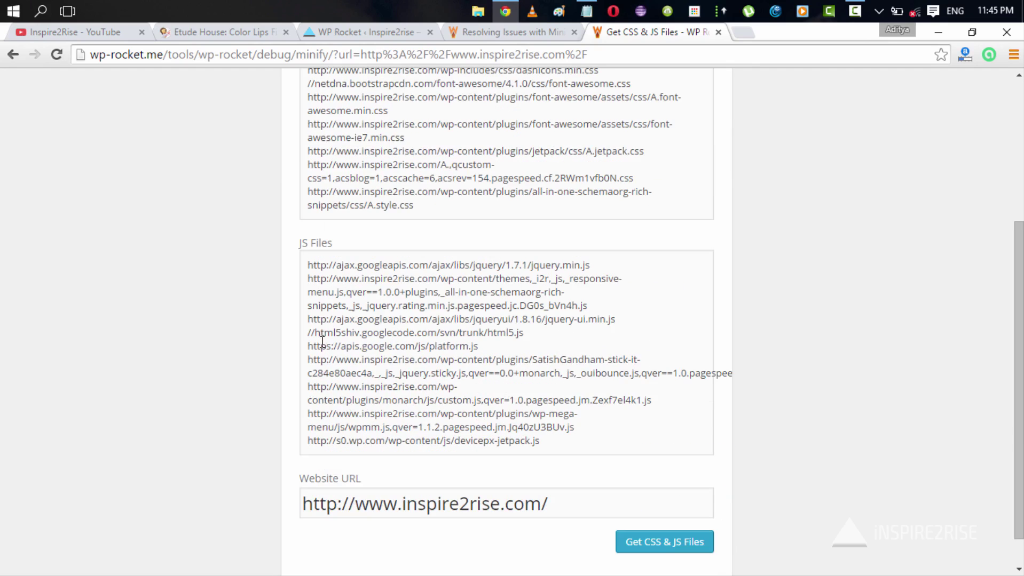
scroll(459, 472, up, 4)
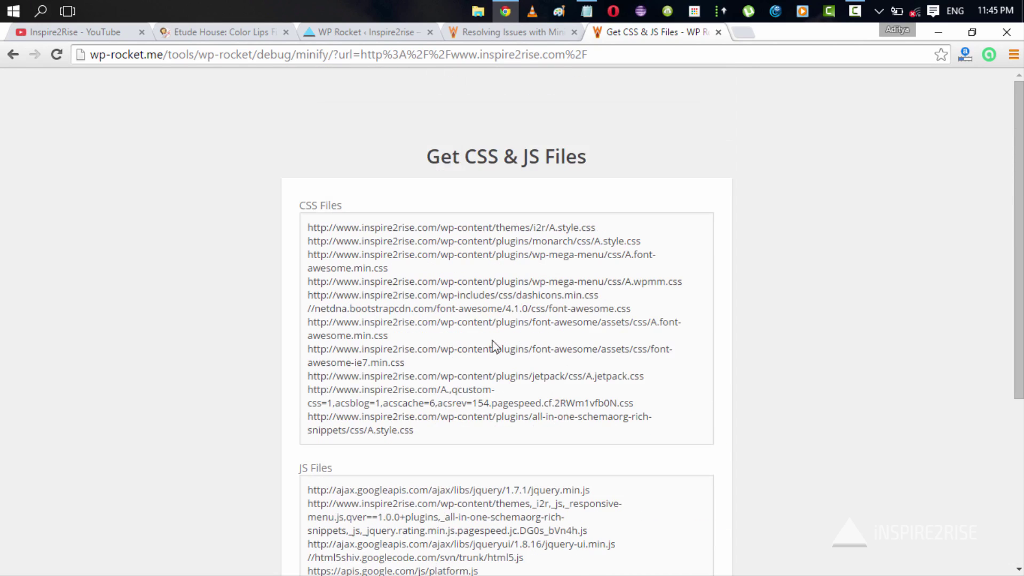
Step: Revisit the minification article, then return to the WP Rocket settings page
click(507, 34)
scroll(480, 187, up, 4)
scroll(462, 262, down, 4)
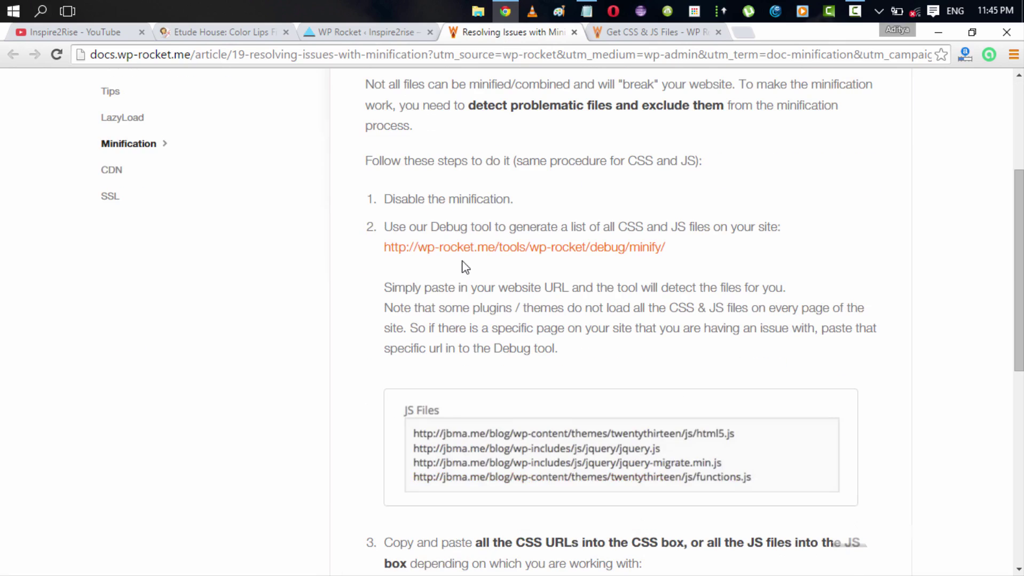
scroll(464, 272, down, 4)
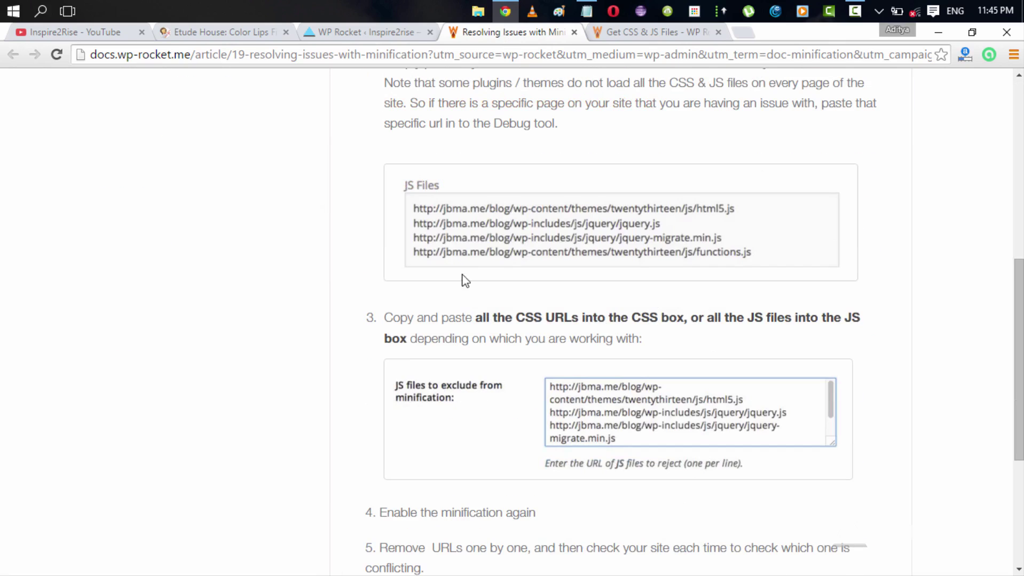
click(373, 38)
scroll(412, 237, up, 3)
Step: Show the advanced options and inspect the CSS and JS minification exclusion fields
click(316, 258)
scroll(538, 393, down, 4)
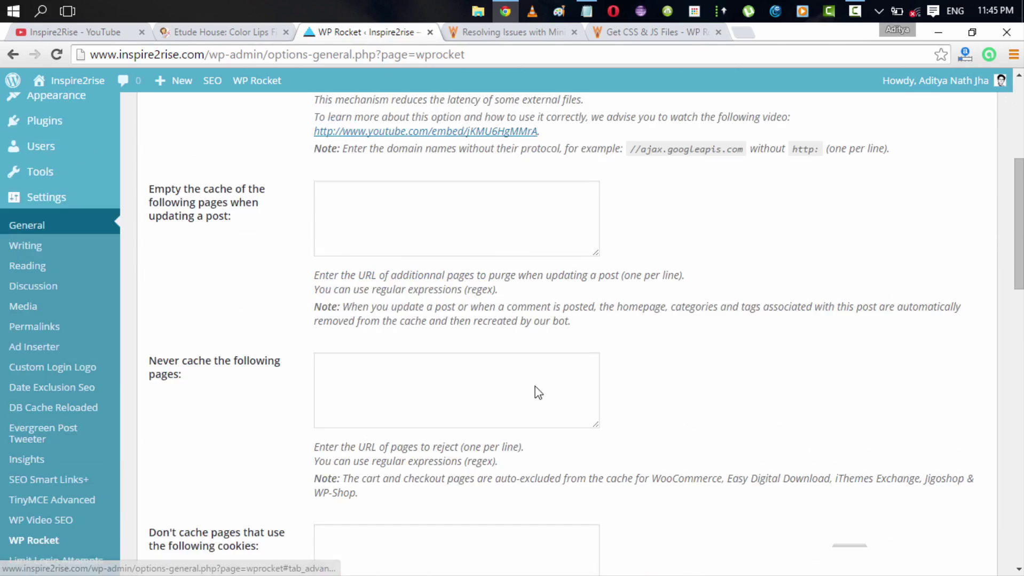
scroll(538, 393, down, 15)
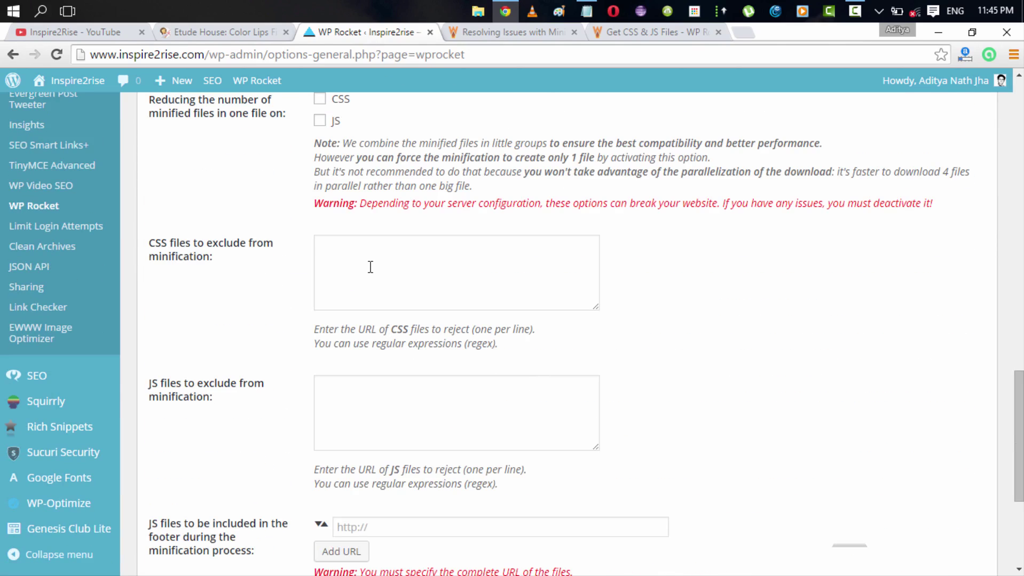
click(370, 267)
click(360, 426)
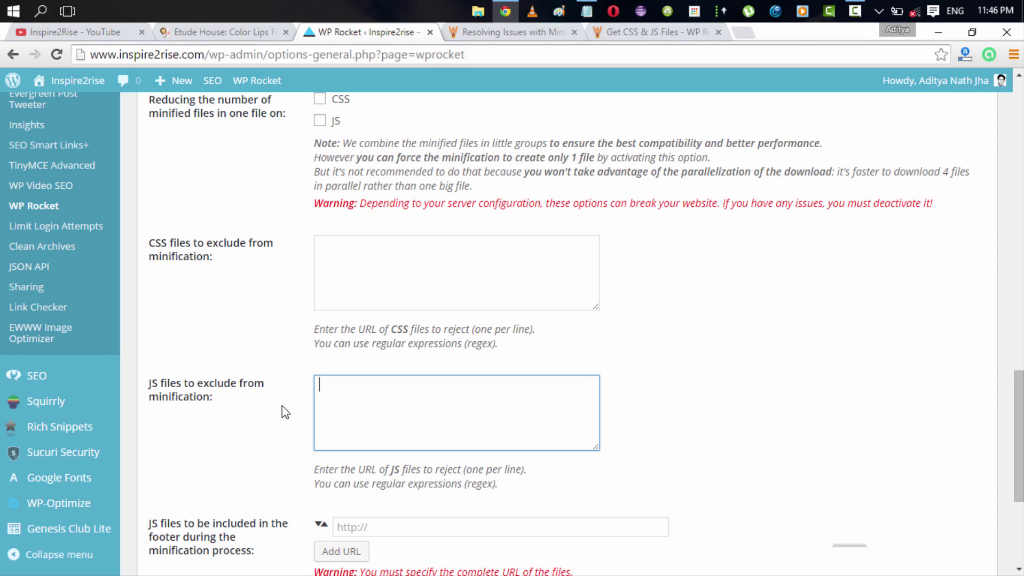
scroll(282, 405, up, 20)
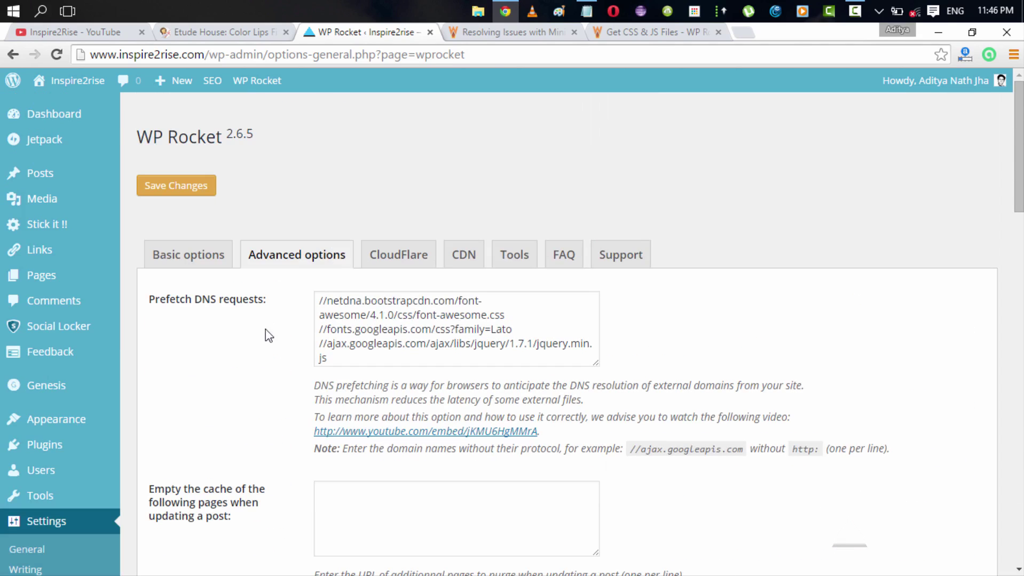
Step: Switch to basic options, recheck the CSS/JS file list, then return to the WP Rocket settings
click(198, 259)
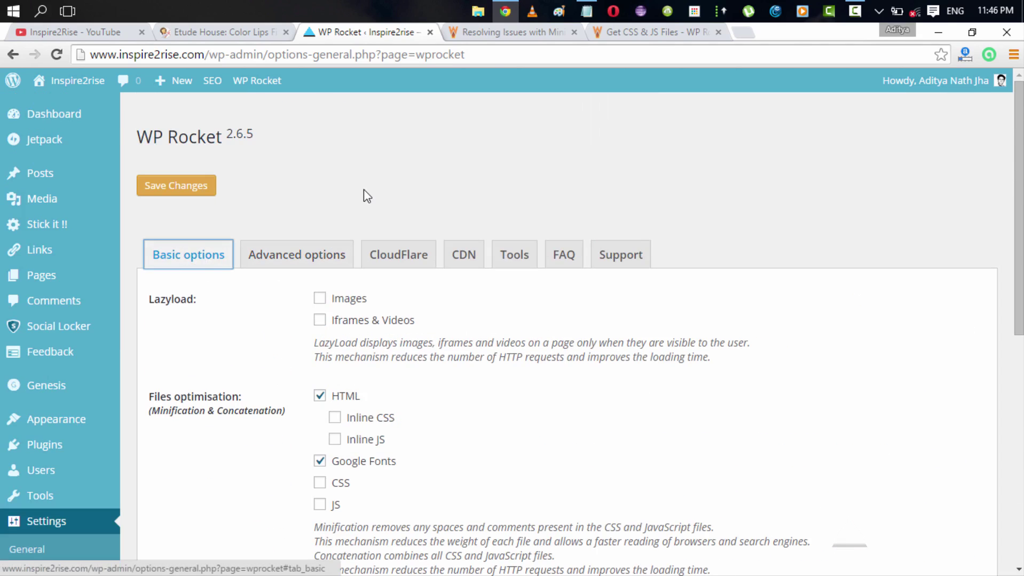
click(633, 33)
scroll(486, 354, down, 5)
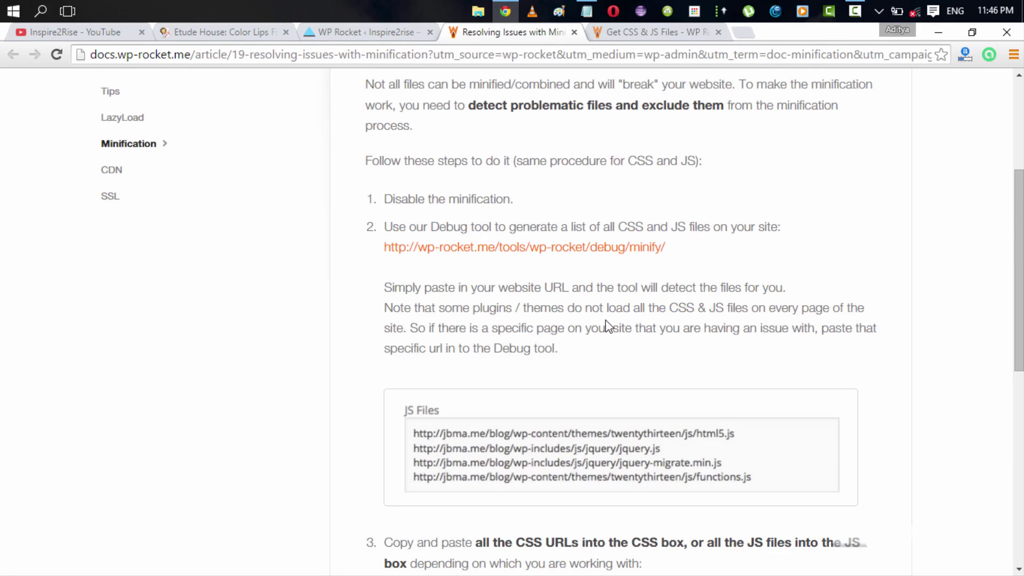
scroll(612, 327, up, 5)
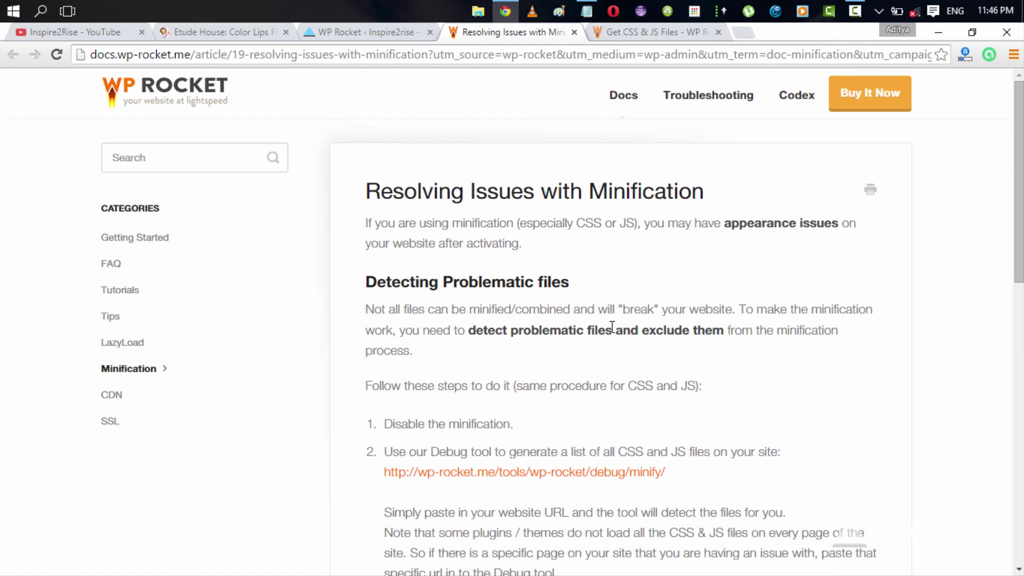
click(394, 35)
Step: Scroll the basic options down to Clear Cache Lifespan and back up
scroll(555, 380, down, 5)
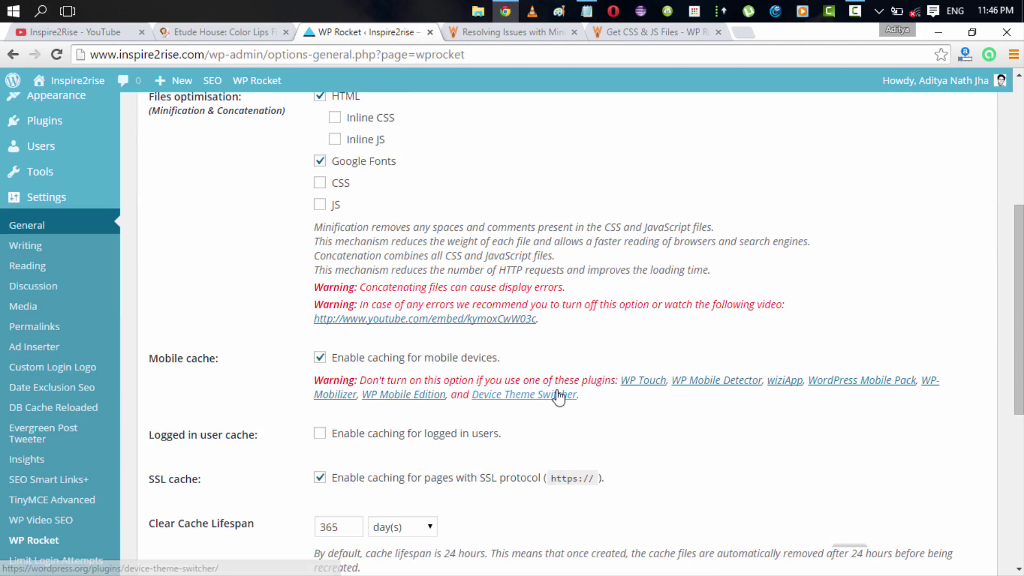
scroll(573, 419, down, 4)
scroll(581, 430, up, 6)
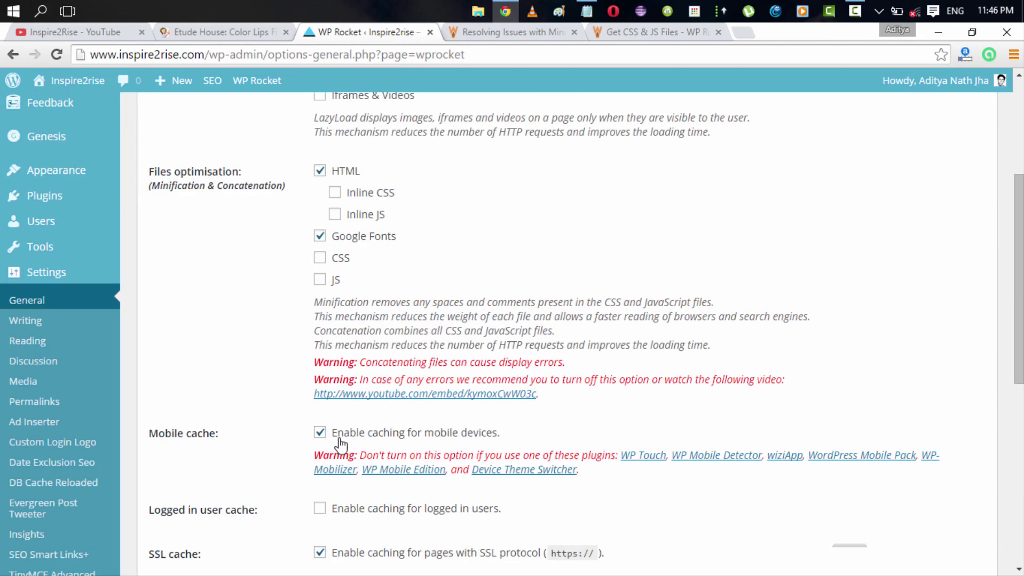
scroll(492, 441, down, 1)
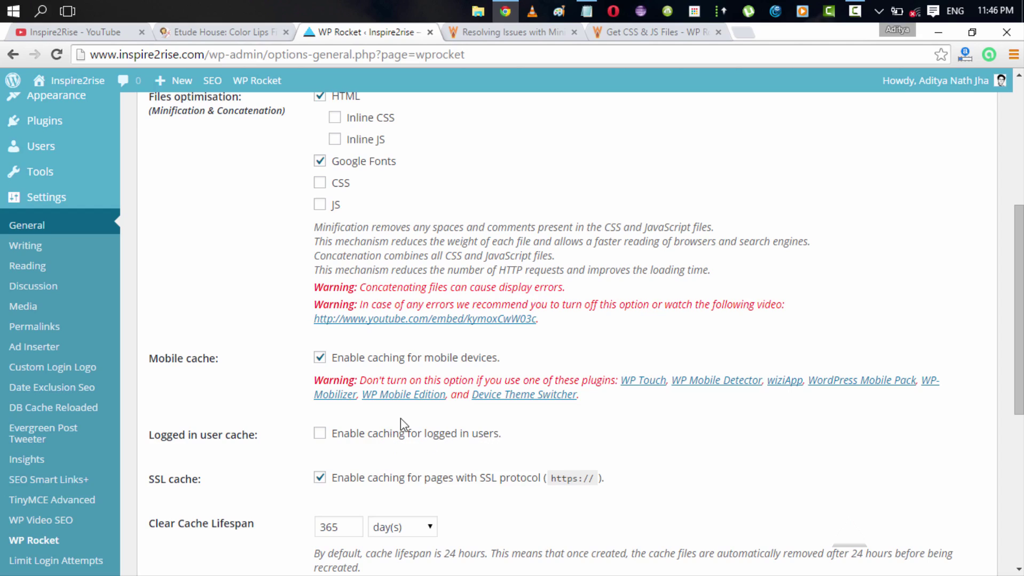
scroll(380, 413, down, 4)
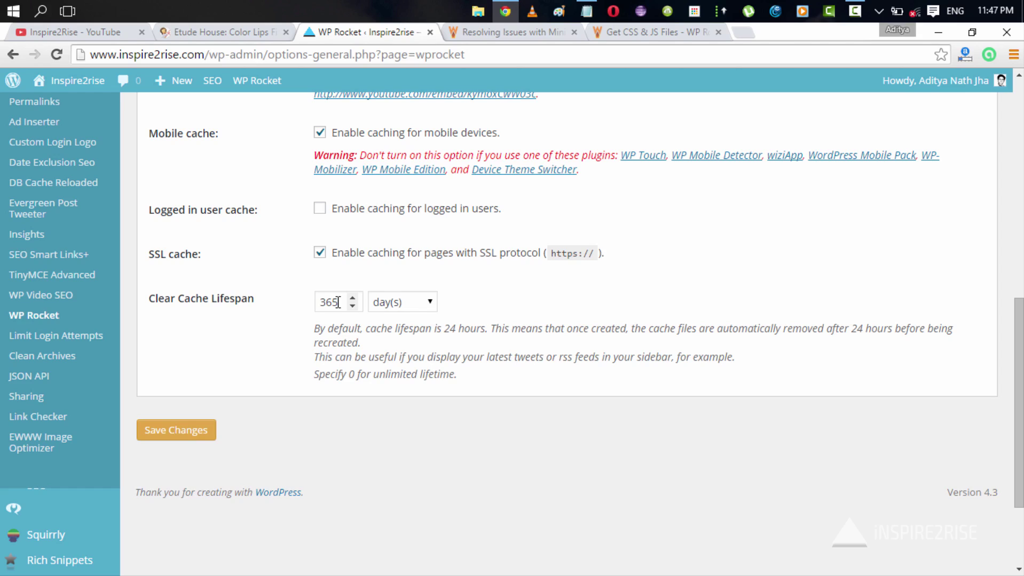
scroll(337, 301, up, 10)
click(309, 264)
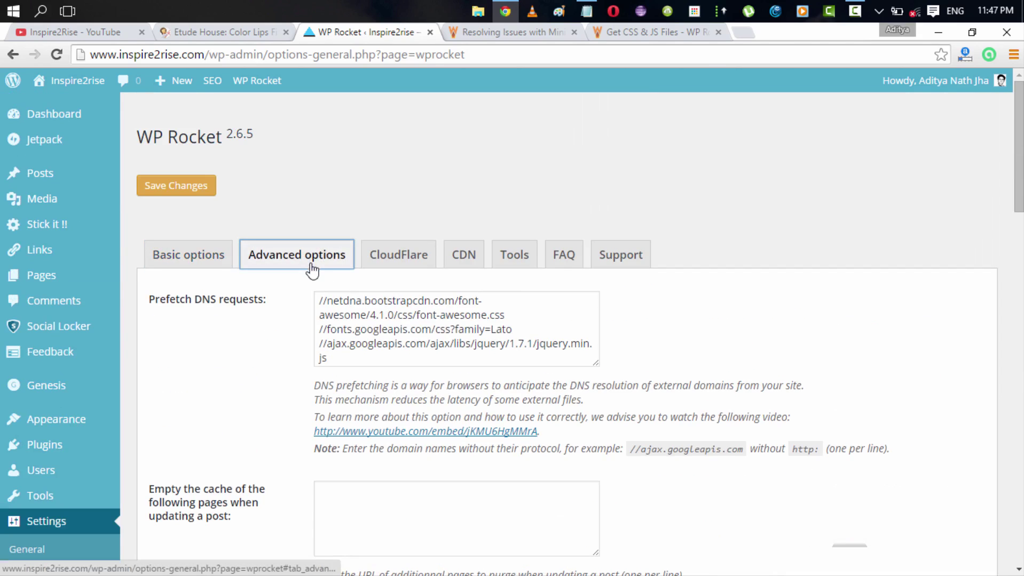
scroll(312, 271, down, 3)
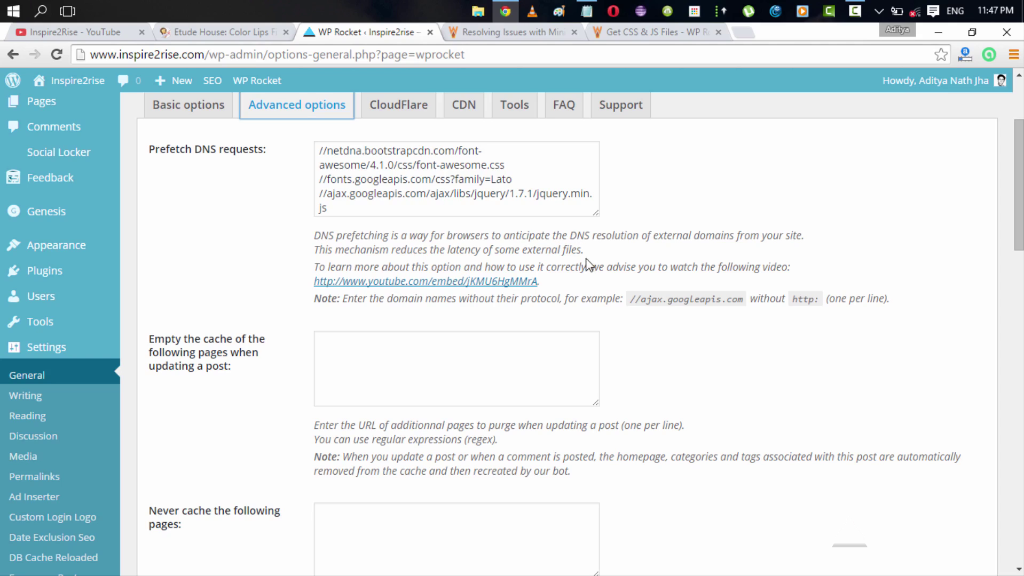
drag(585, 250, 302, 258)
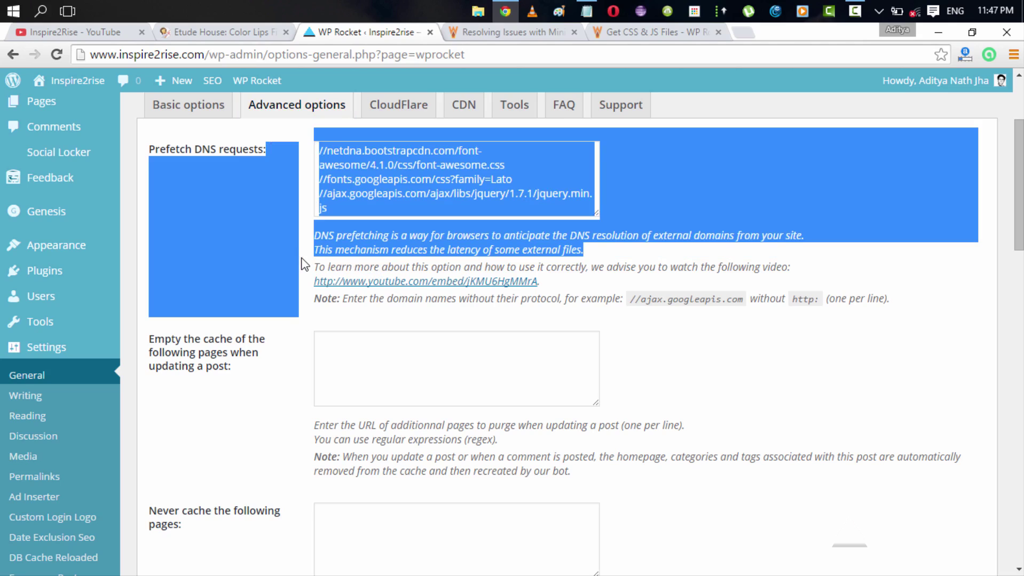
click(465, 230)
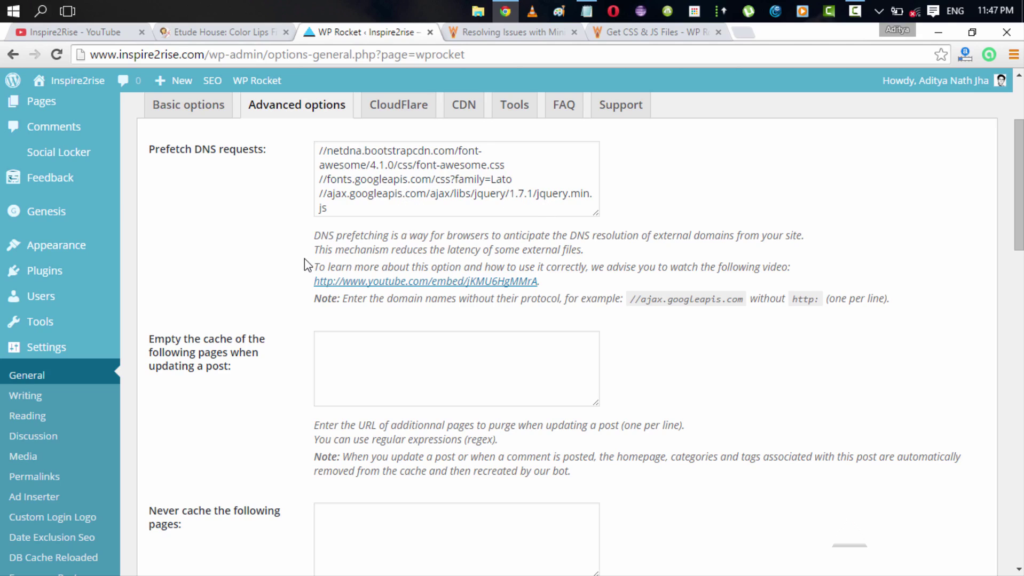
scroll(293, 192, down, 4)
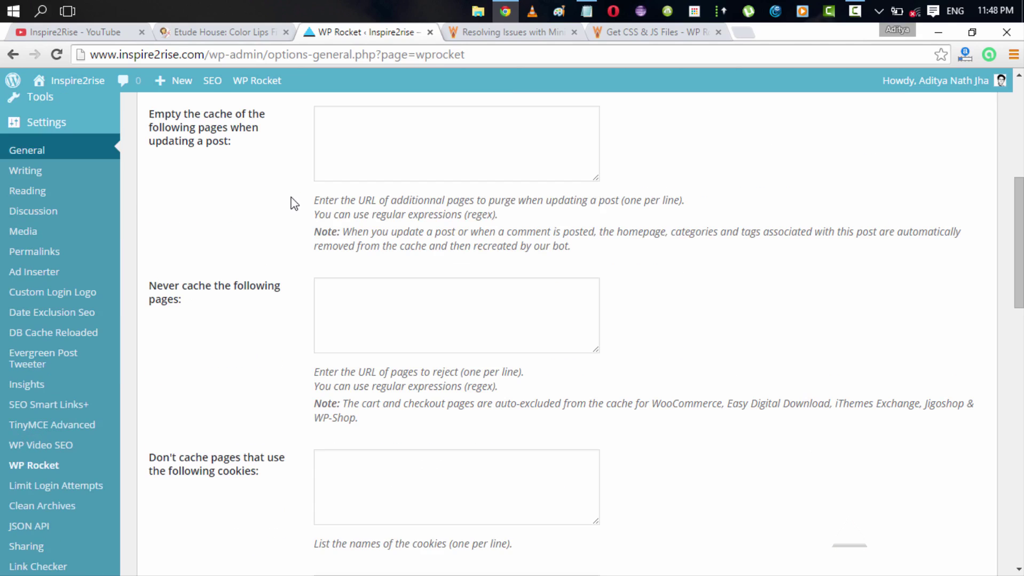
scroll(292, 205, up, 3)
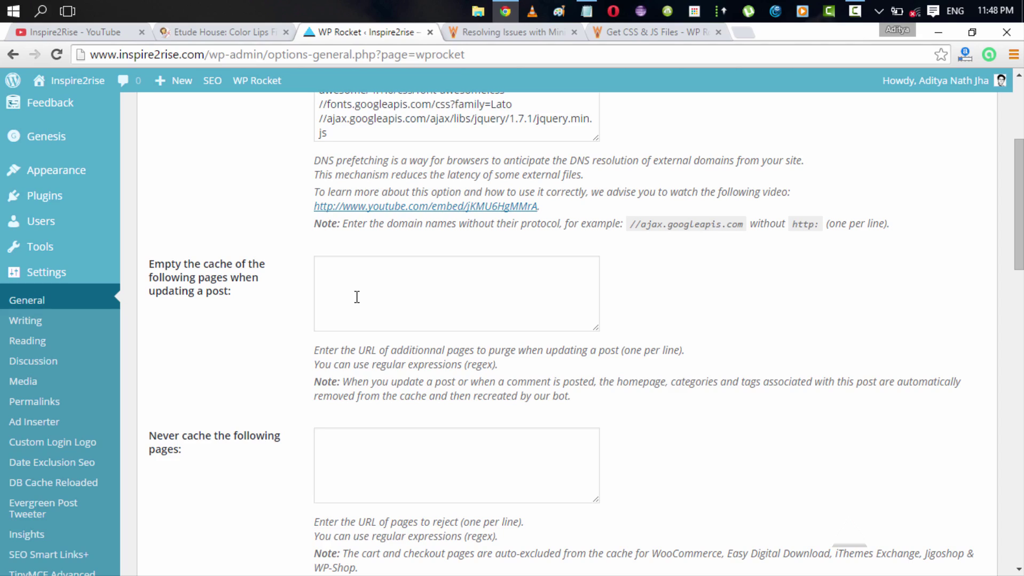
scroll(357, 297, up, 2)
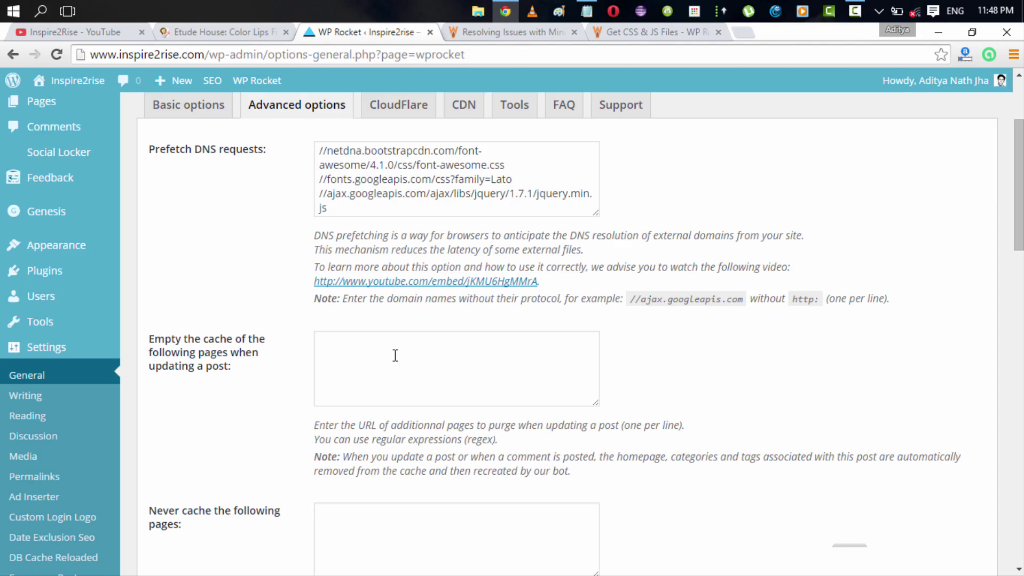
scroll(277, 384, down, 6)
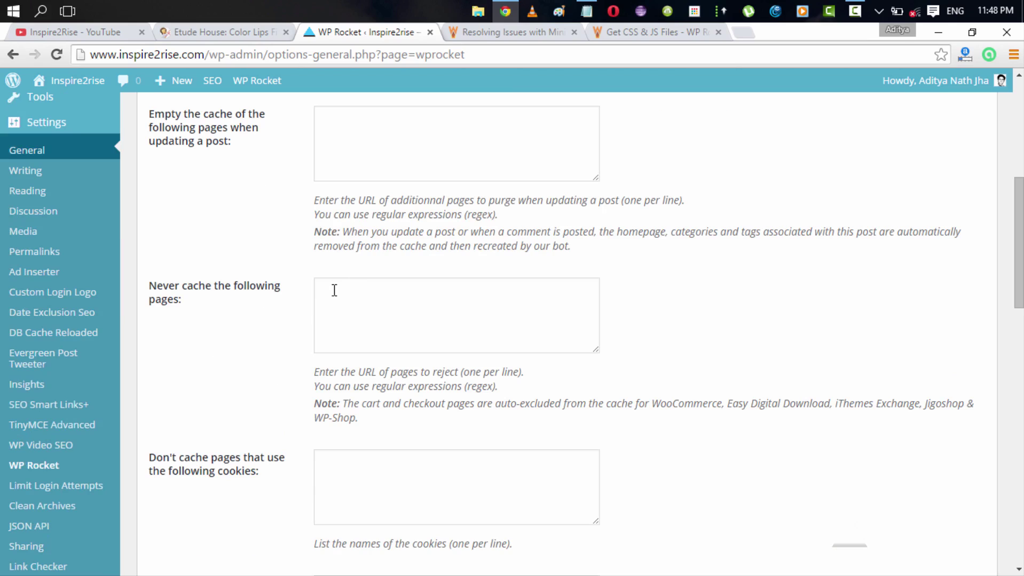
scroll(317, 294, down, 4)
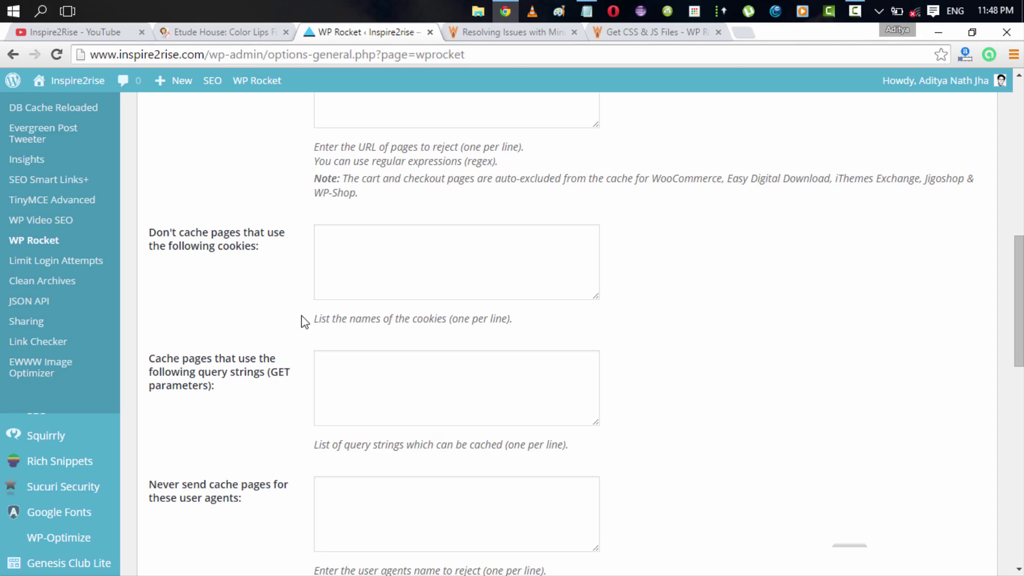
scroll(302, 322, down, 3)
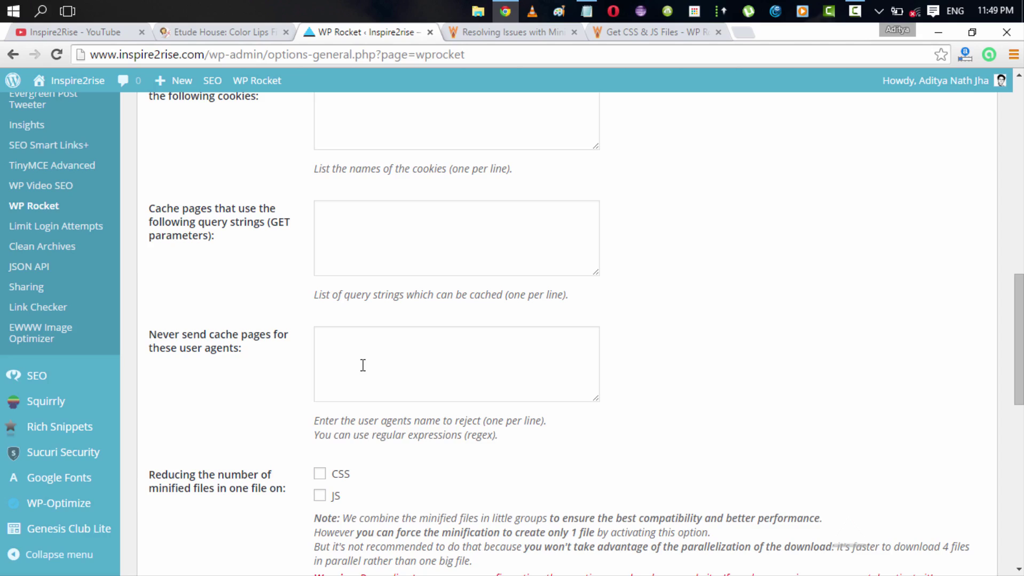
scroll(362, 365, down, 3)
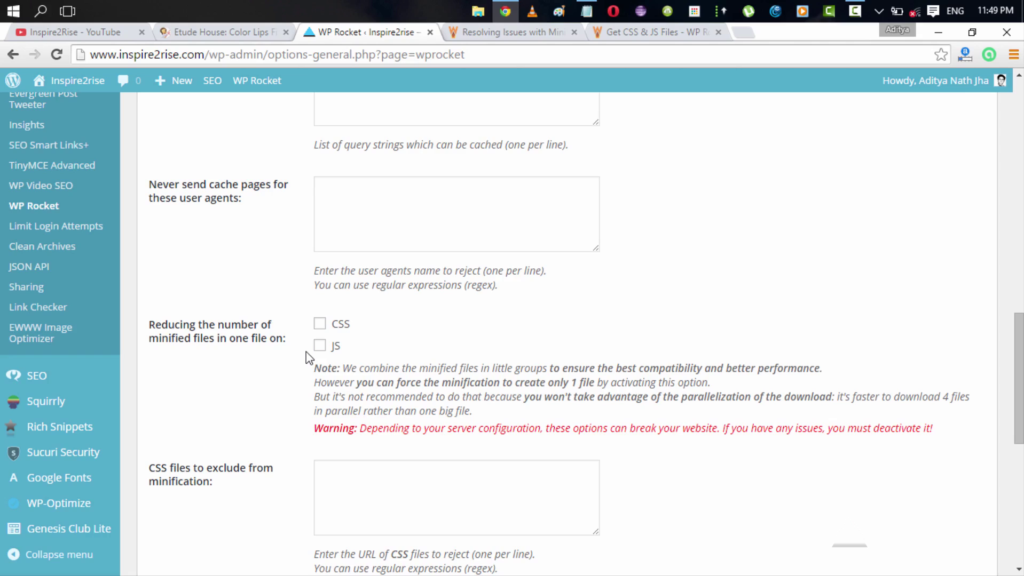
scroll(305, 352, down, 4)
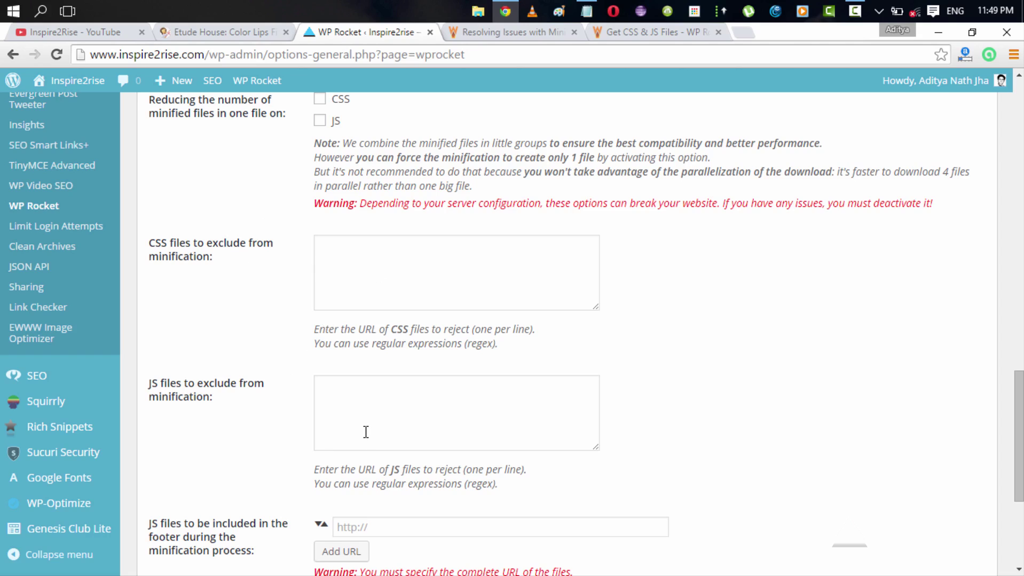
scroll(365, 432, down, 1)
scroll(365, 433, down, 1)
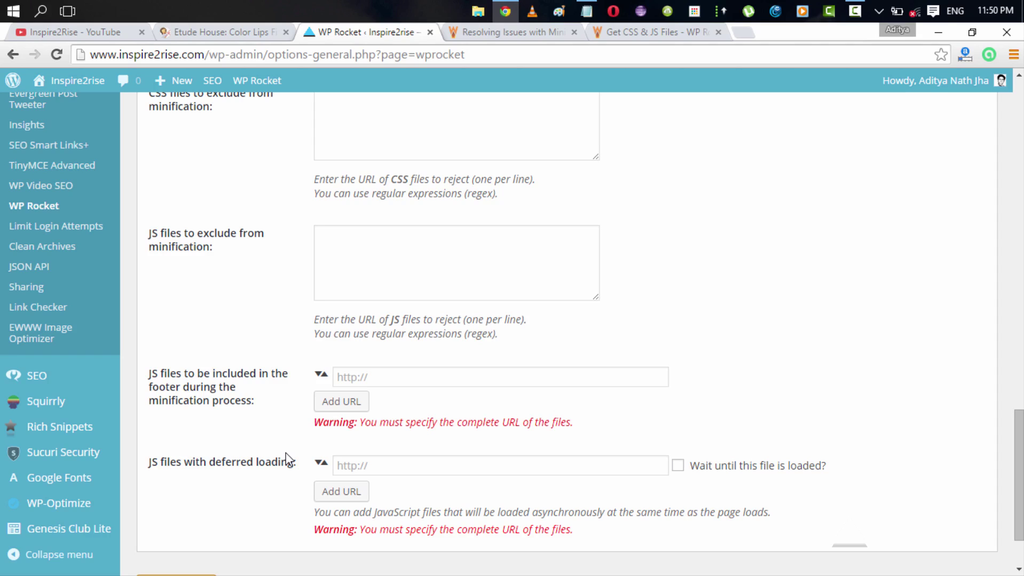
scroll(261, 435, up, 20)
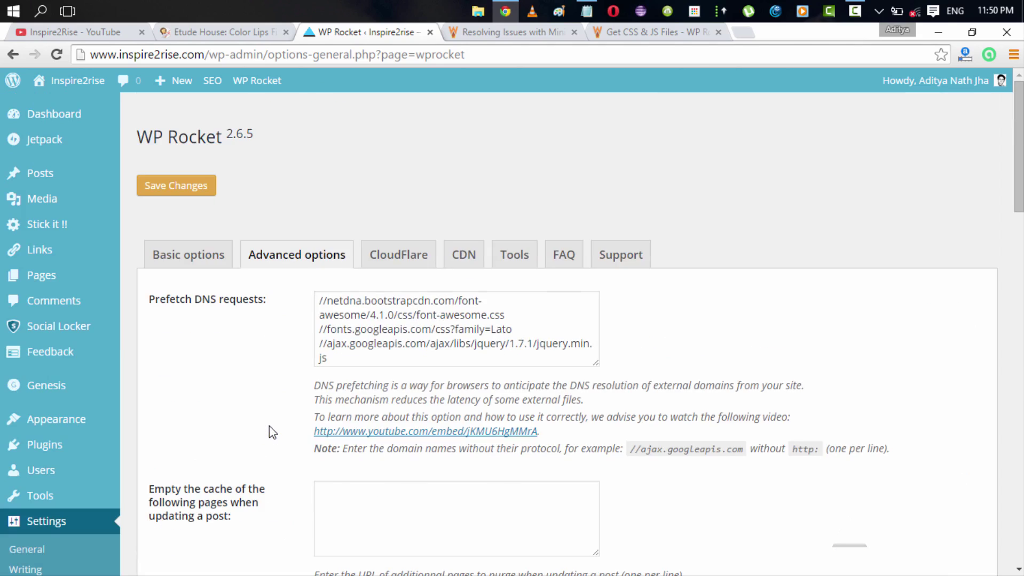
Step: Open the CloudFlare tab and look over domain, development mode, optimal settings and Clear cache
click(398, 255)
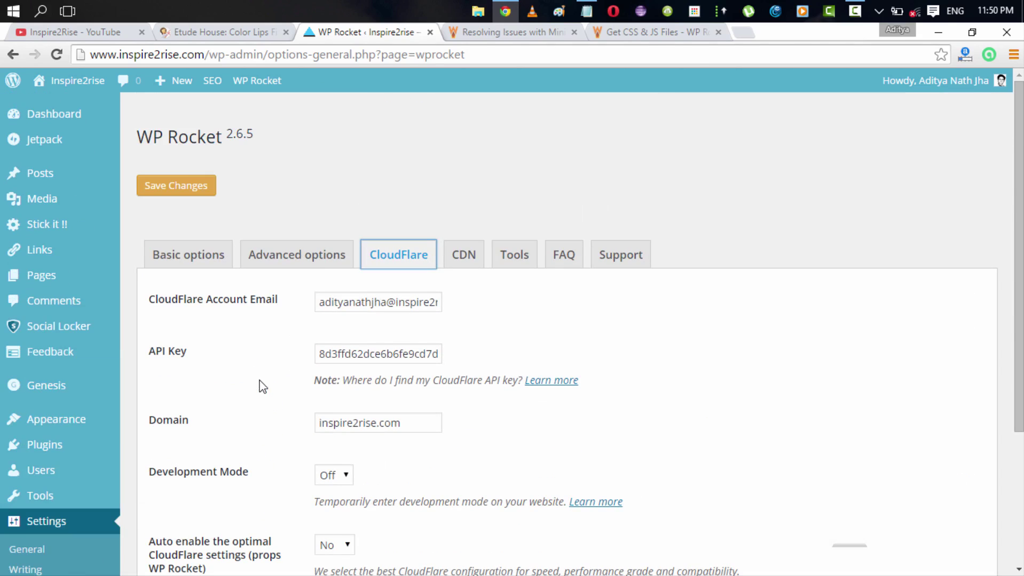
scroll(261, 378, down, 4)
scroll(263, 384, up, 2)
scroll(267, 343, down, 3)
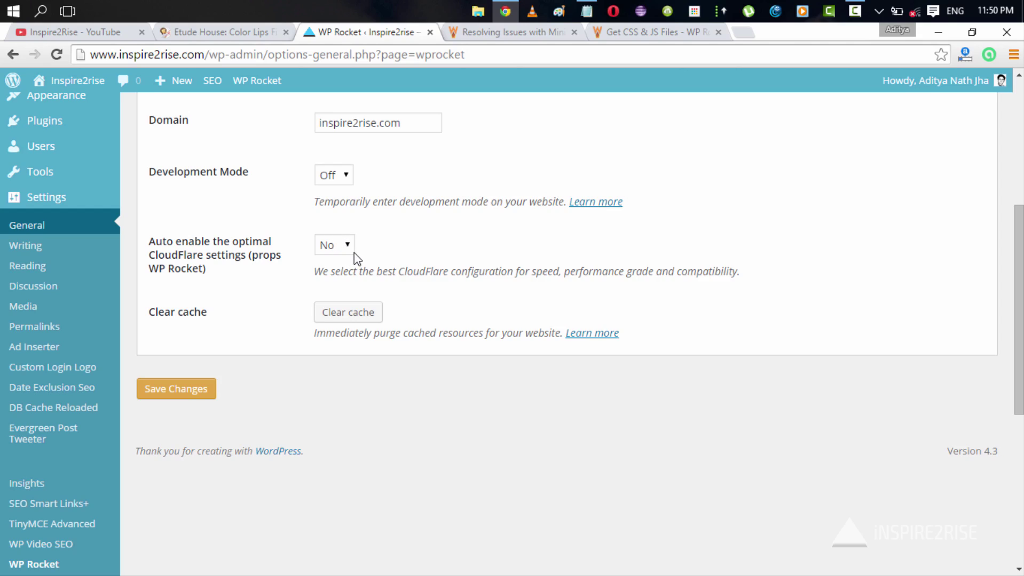
scroll(368, 273, up, 4)
scroll(400, 314, down, 3)
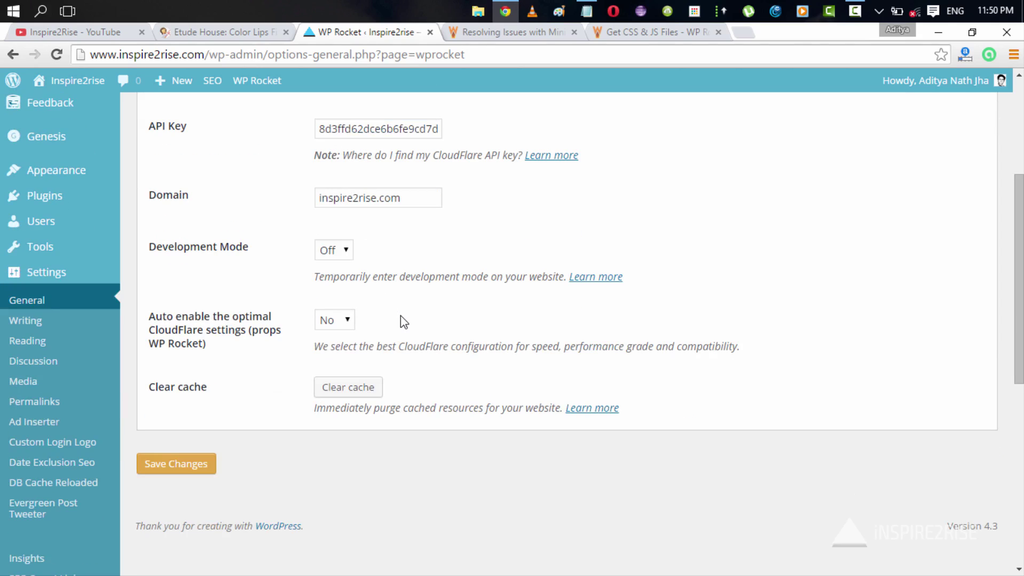
scroll(466, 308, up, 4)
Step: Open the CDN tab, keep CDN off with the hostname reserved for All files, and focus Rejected files
click(470, 257)
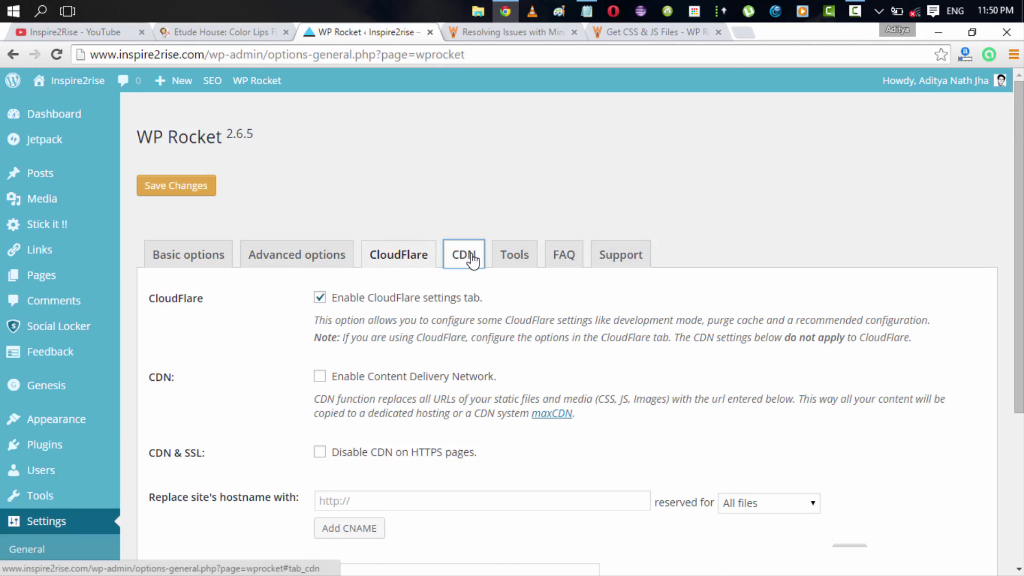
scroll(512, 343, down, 1)
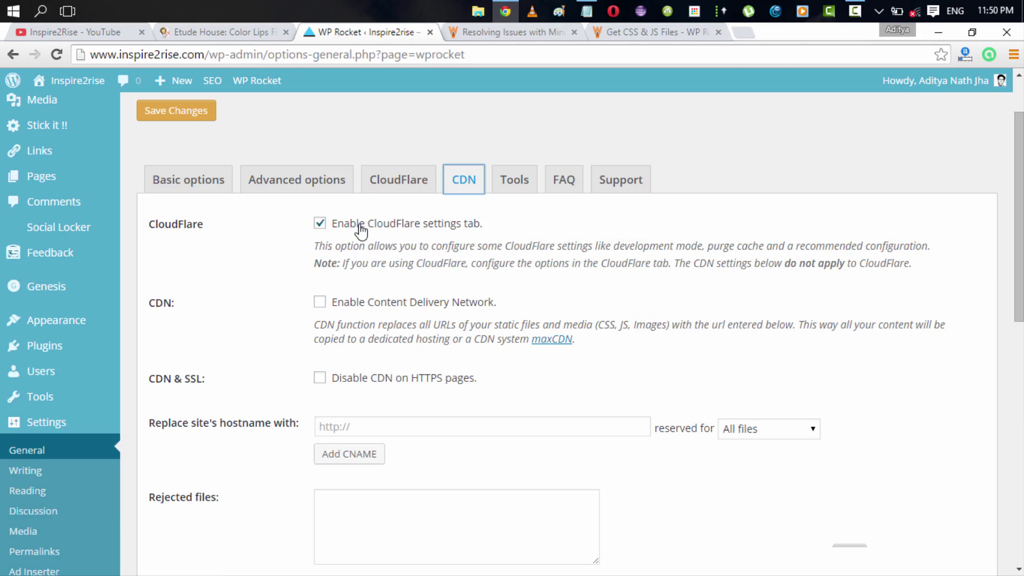
scroll(363, 232, down, 1)
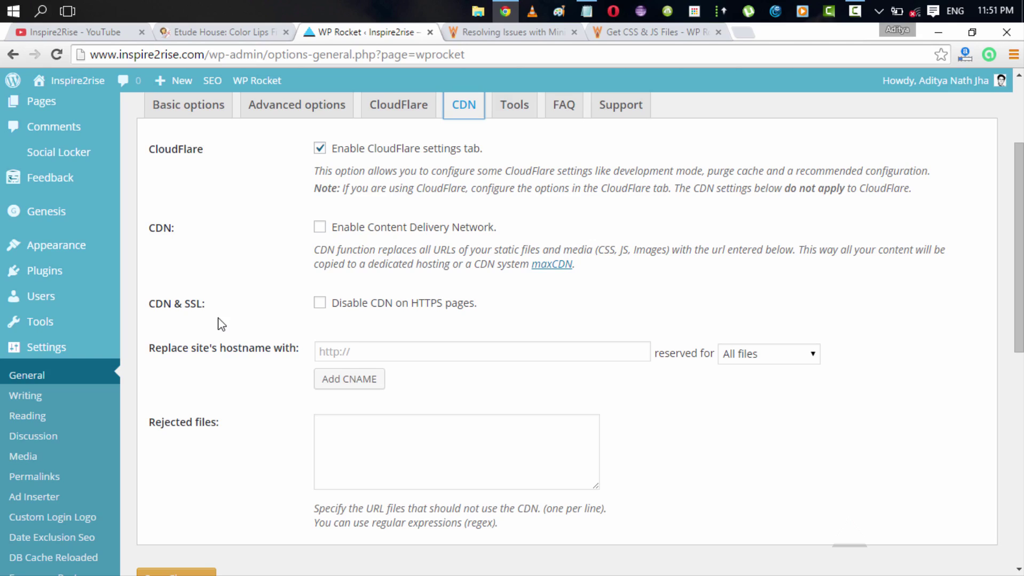
click(737, 356)
click(737, 356)
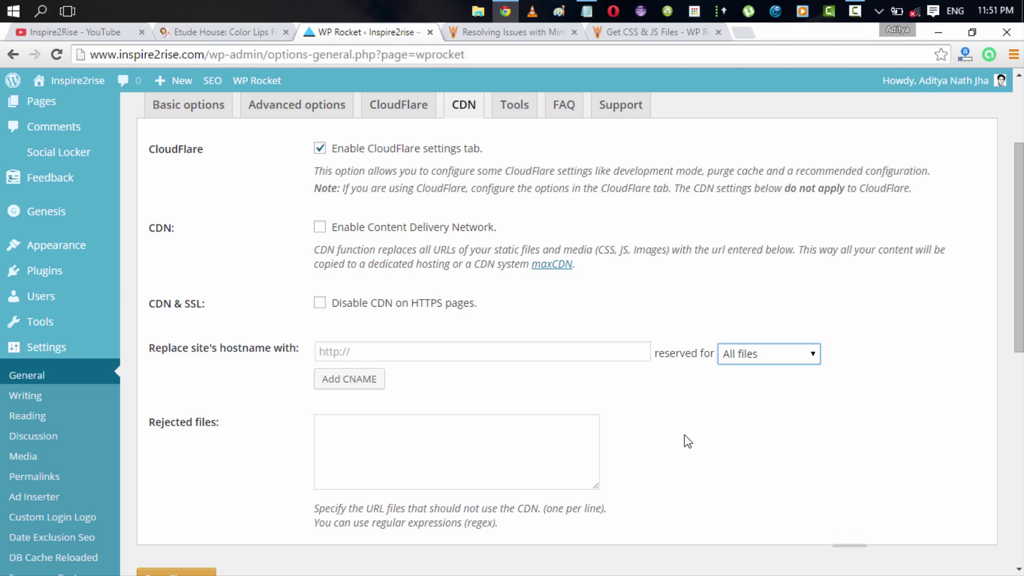
scroll(687, 442, down, 1)
click(439, 356)
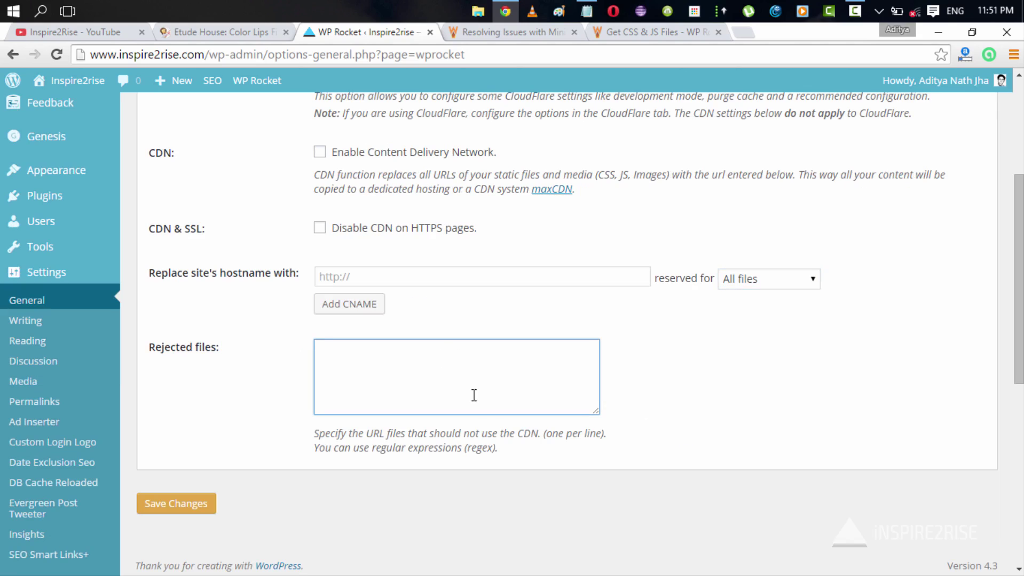
scroll(514, 458, up, 3)
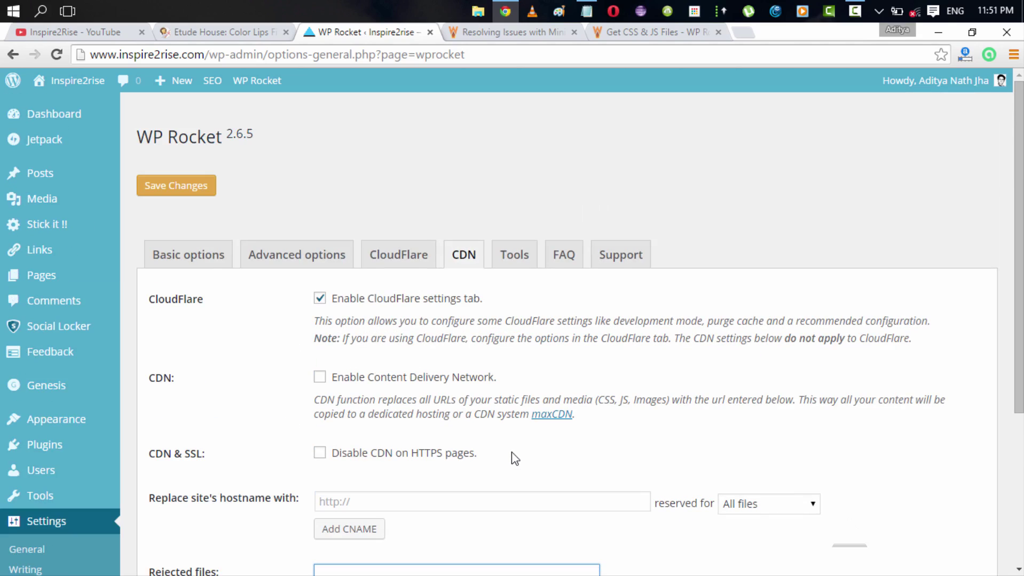
Step: Open the Tools tab and scroll down to the Update Rollback option for v2.5.12
click(517, 267)
scroll(438, 246, down, 1)
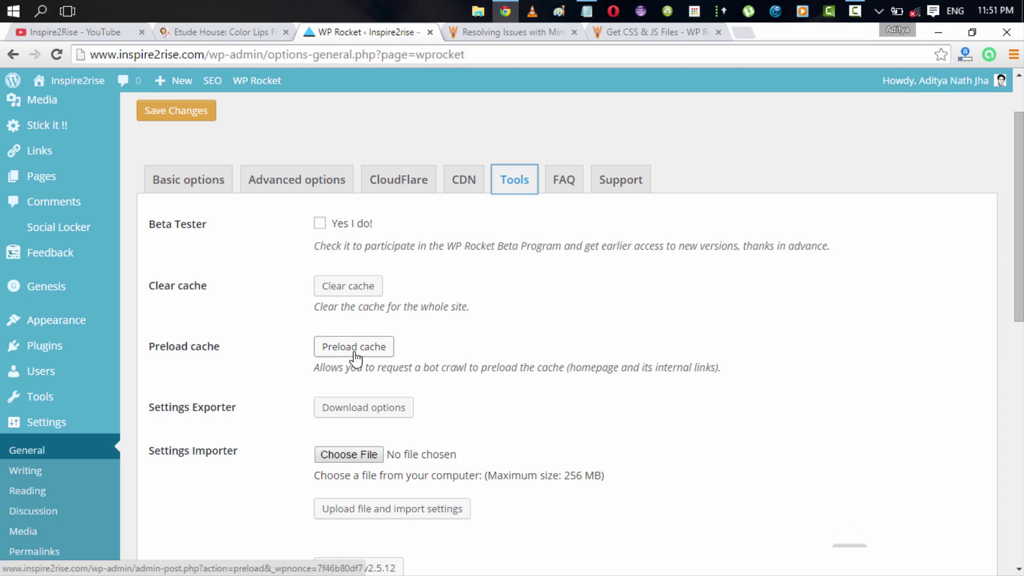
scroll(354, 359, down, 2)
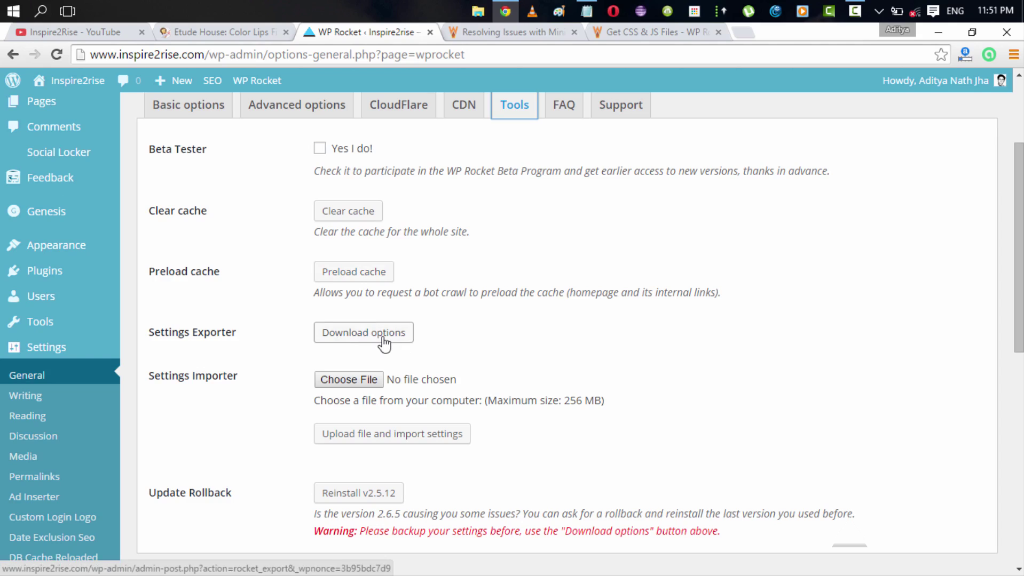
scroll(383, 344, down, 5)
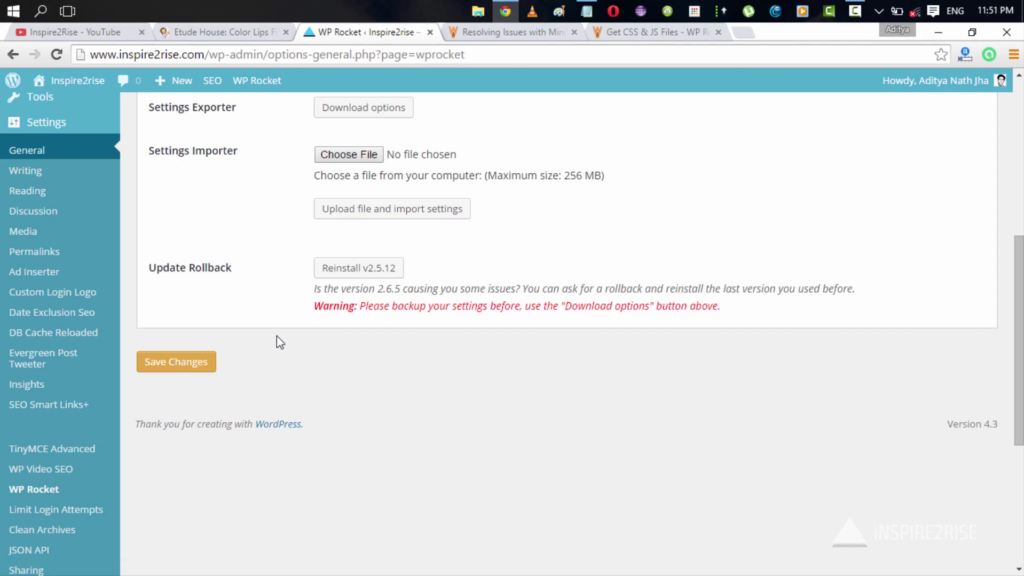
scroll(276, 336, up, 5)
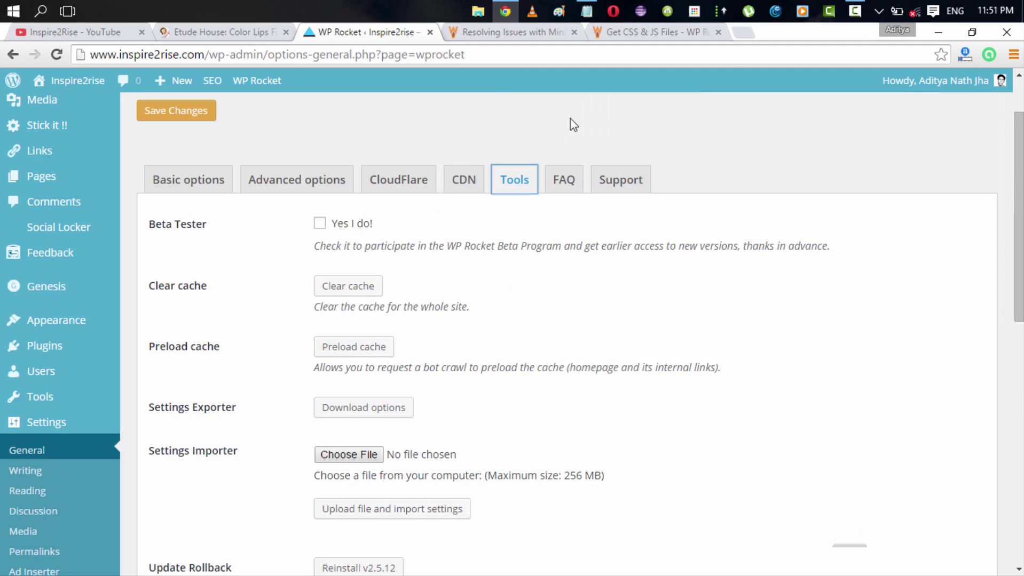
Step: Open the FAQ tab and scroll through its questions
click(565, 187)
scroll(502, 286, down, 10)
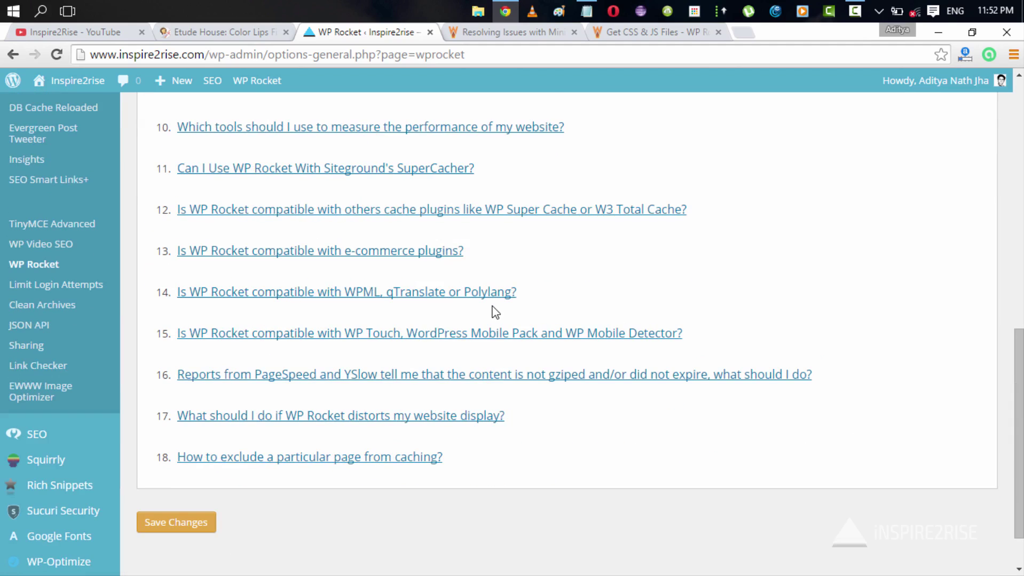
scroll(495, 312, up, 4)
scroll(495, 313, up, 5)
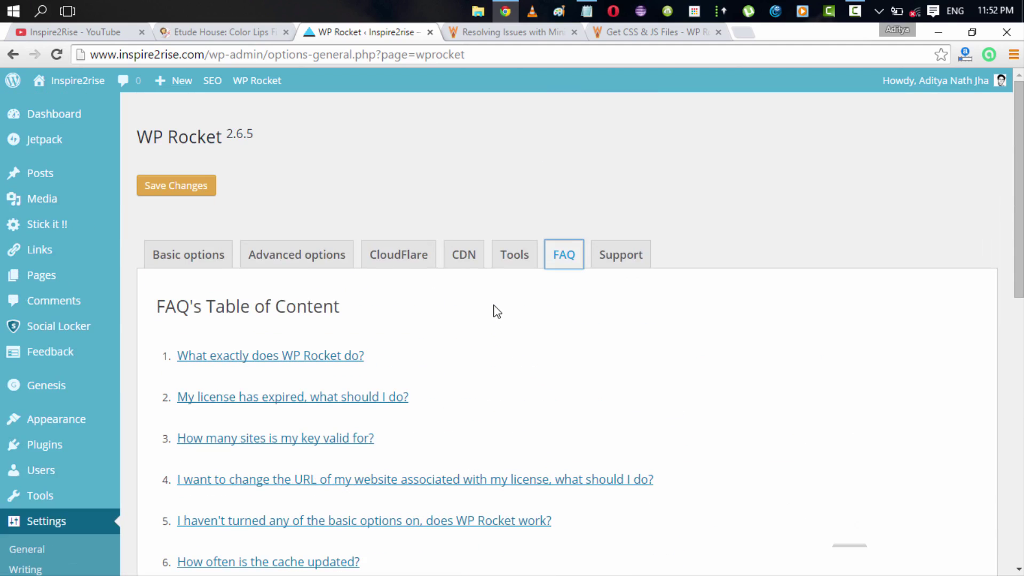
Step: Open the Support tab and look over the ticket form's Summary and Description fields
click(616, 257)
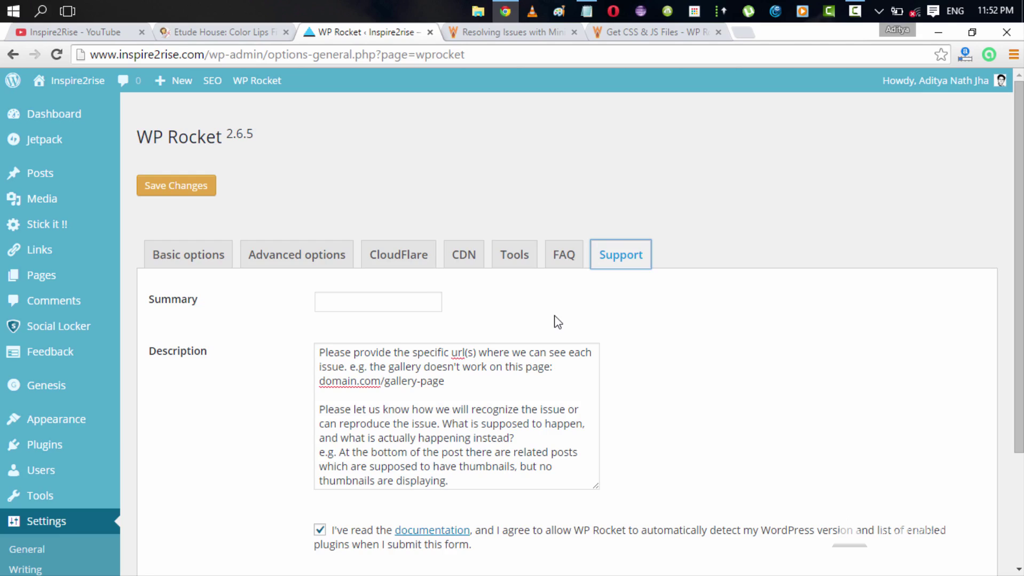
scroll(557, 323, down, 5)
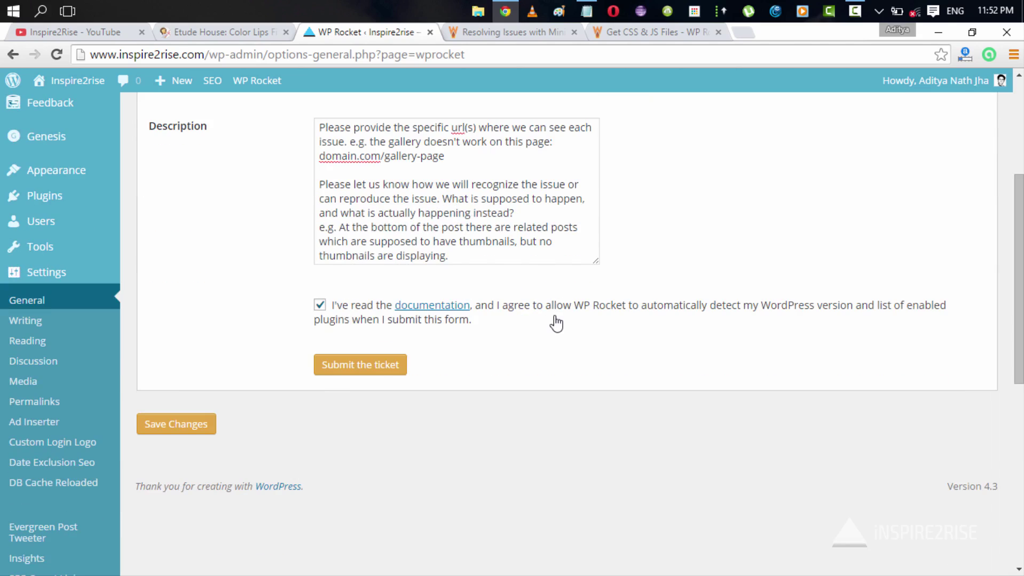
scroll(556, 322, up, 2)
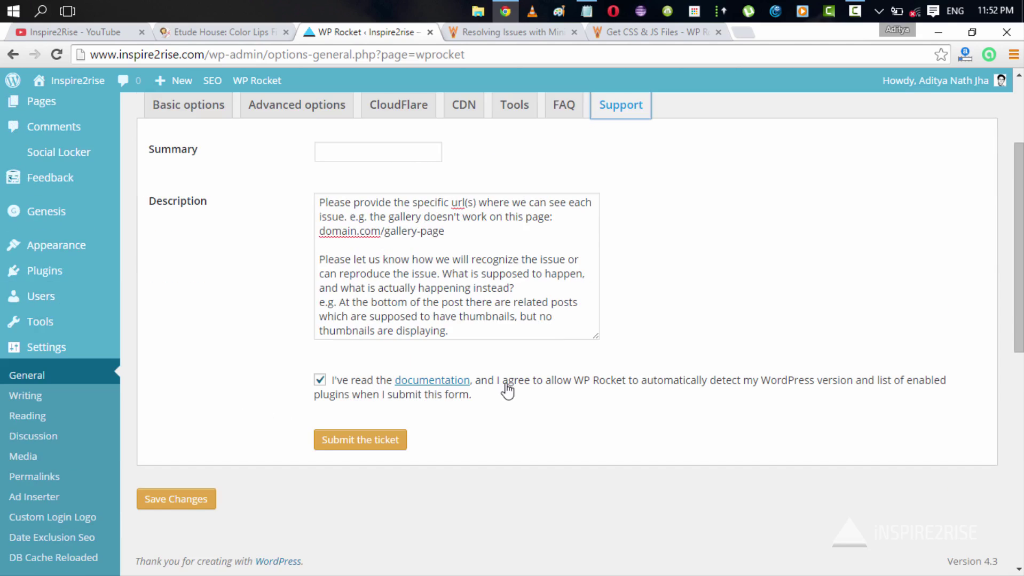
scroll(544, 393, up, 4)
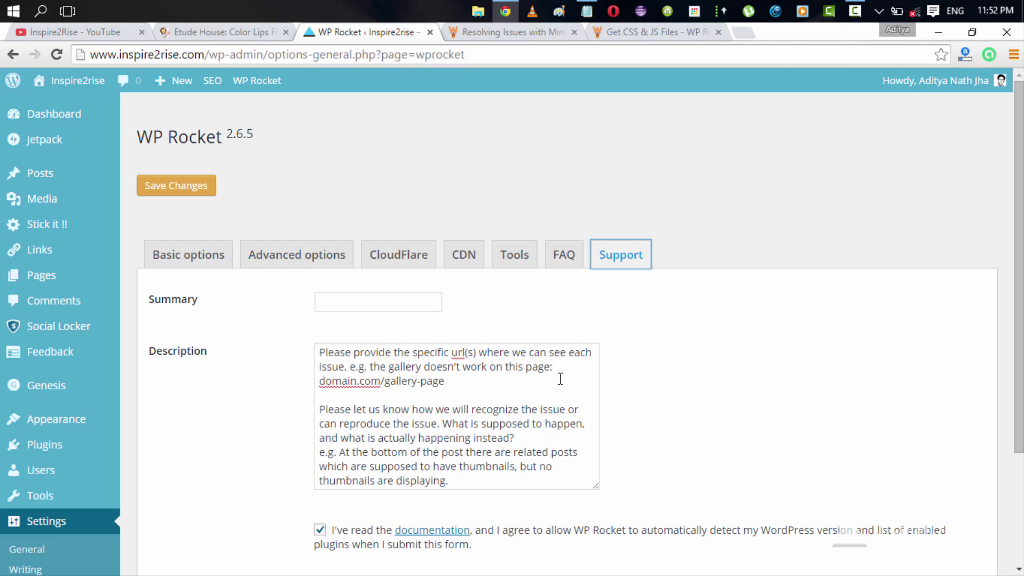
scroll(560, 379, down, 2)
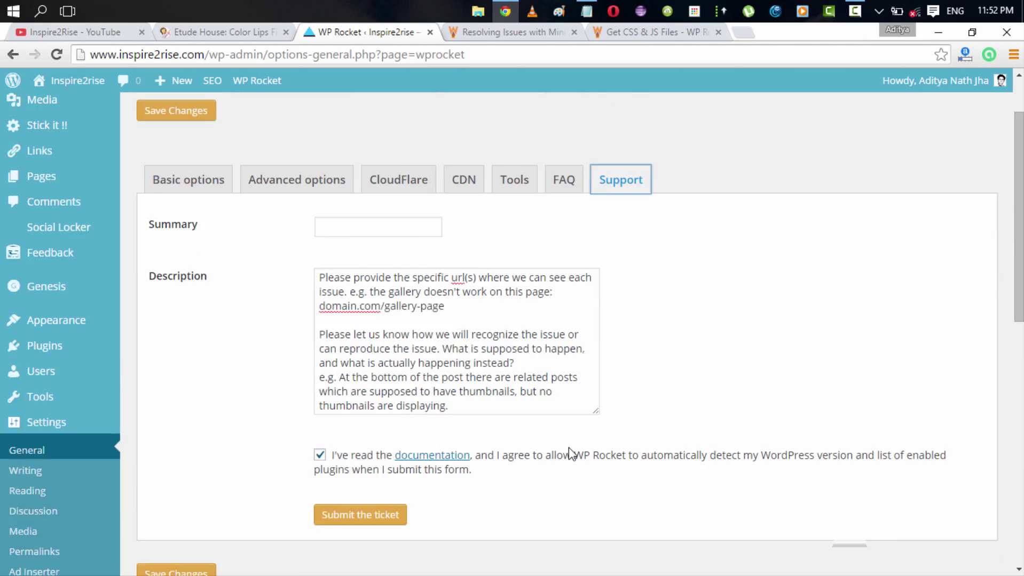
scroll(560, 434, up, 2)
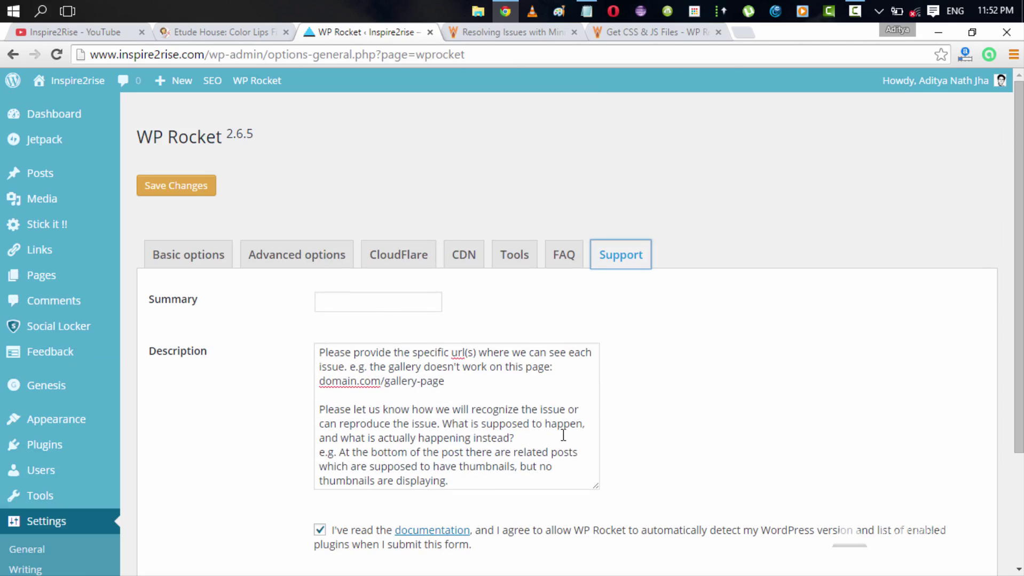